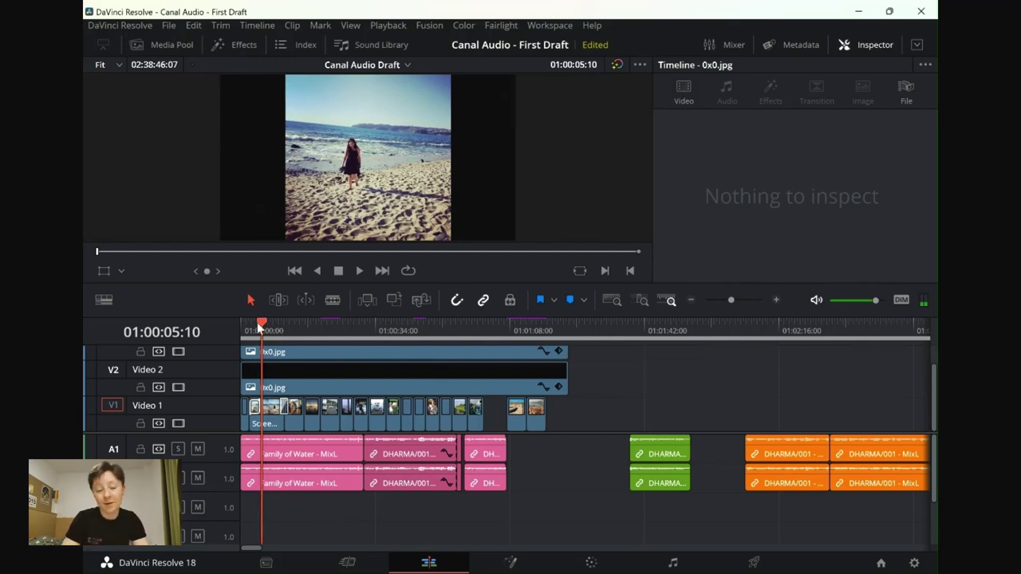
Step: Check the opening frames, zoom the timeline out to full length, then back in two steps
mouse_move(263, 329)
left_mouse_down()
mouse_move(249, 328)
mouse_move(279, 327)
left_mouse_up()
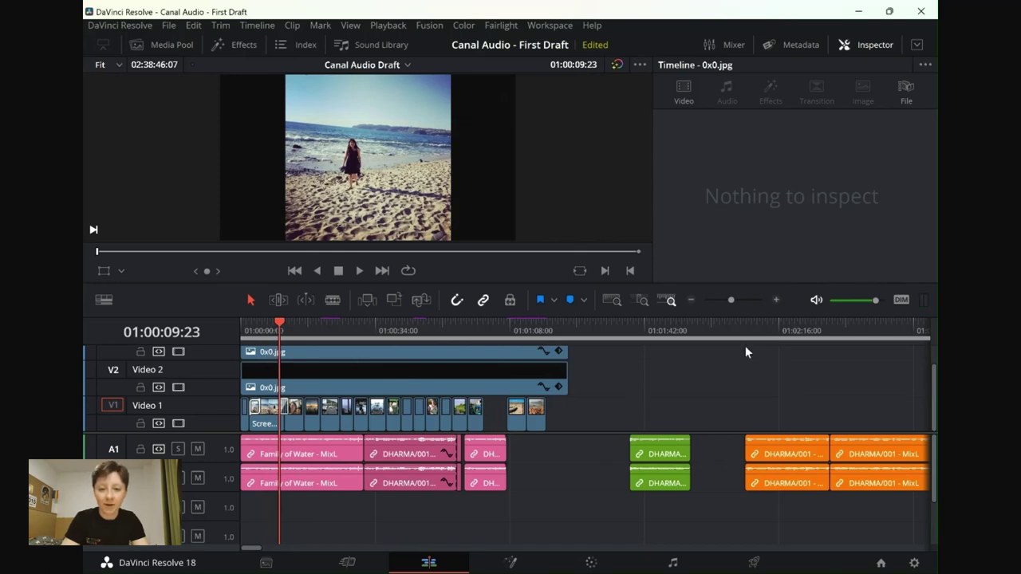
left_click(691, 301)
left_click(690, 301)
left_click(691, 300)
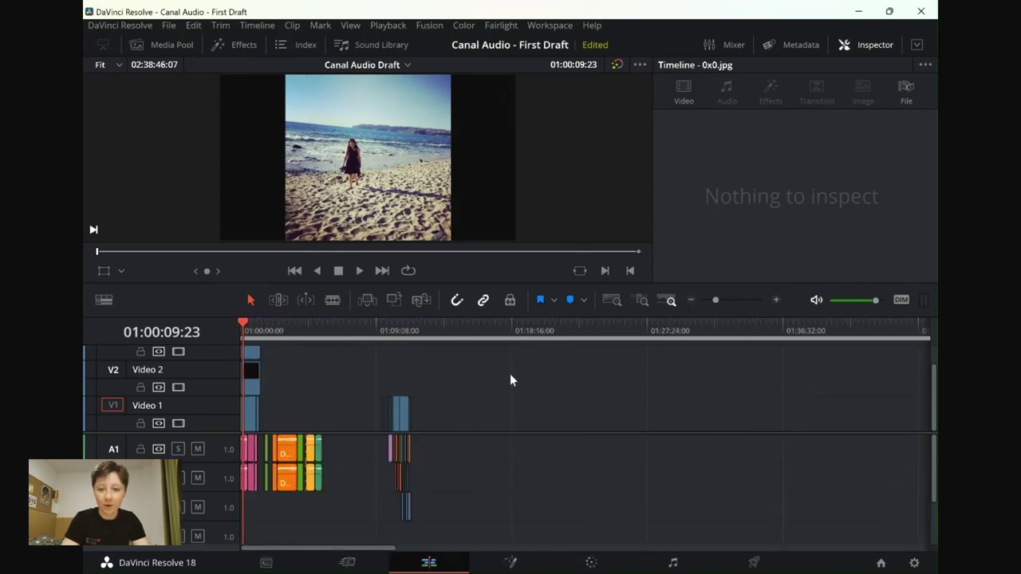
left_click(774, 301)
left_click(775, 301)
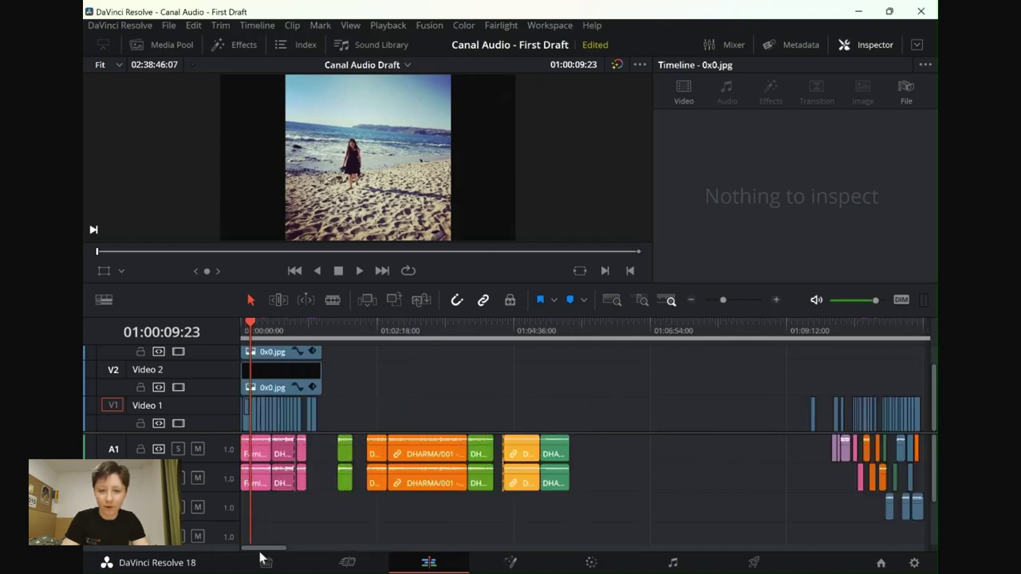
Step: Scroll the Canal Audio Draft timeline right to the late clips, then back to the start
left_click_drag(269, 549, 303, 548)
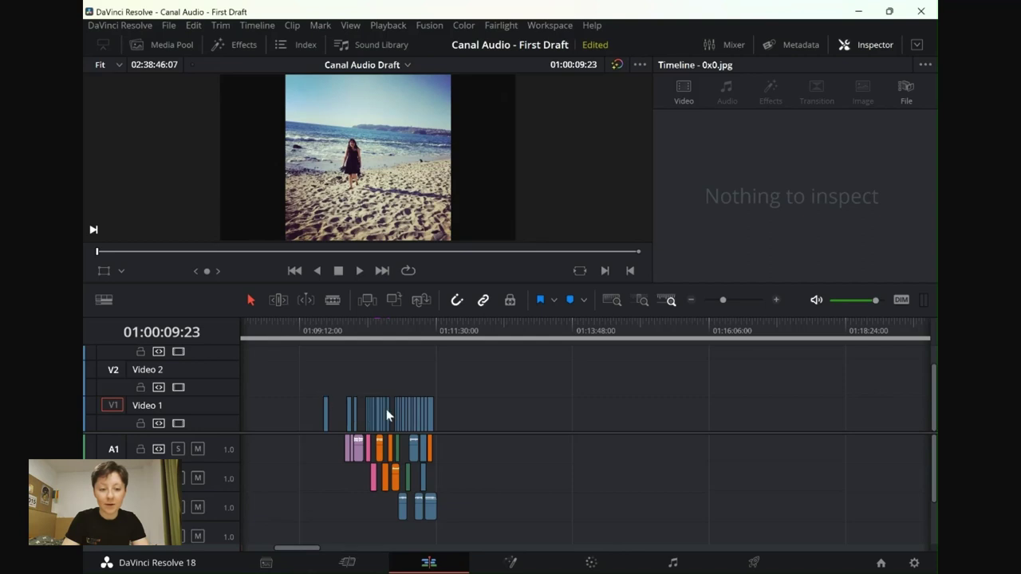
left_click_drag(303, 549, 286, 506)
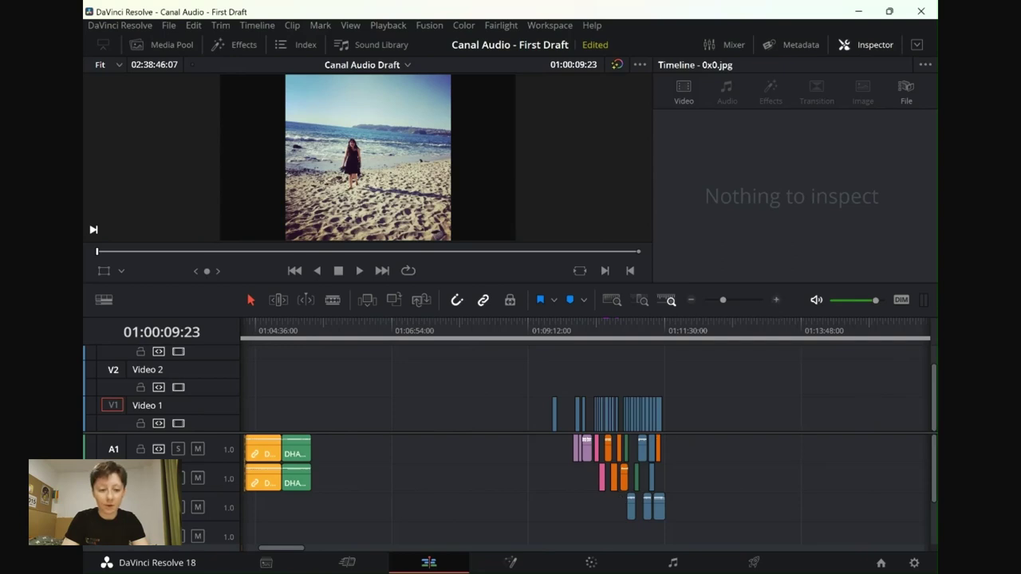
left_click_drag(294, 548, 237, 548)
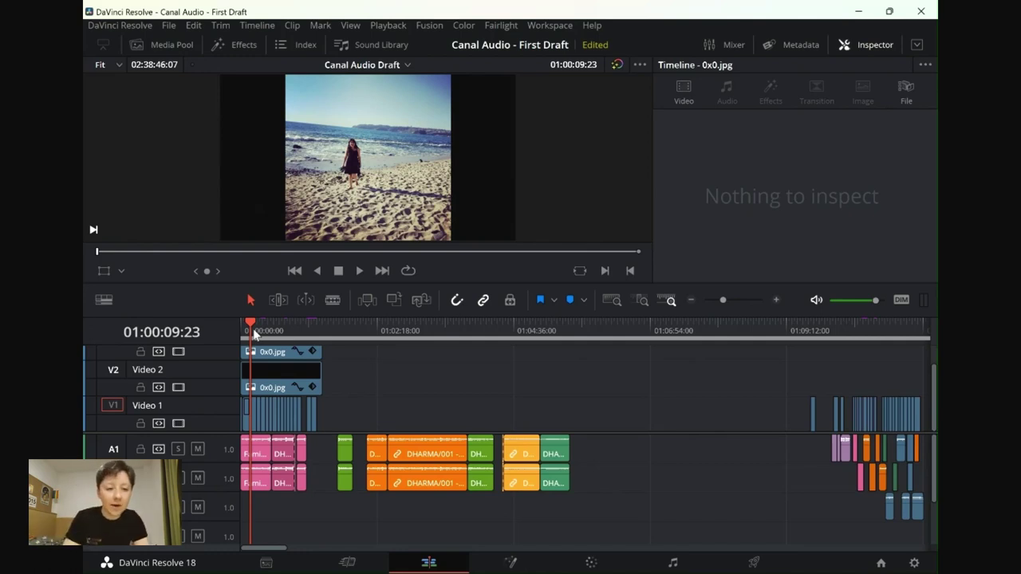
Step: Preview the waterfall, dog selfie and river selfie images, then the gaps from 01:02:29 onward
left_click_drag(252, 326, 269, 325)
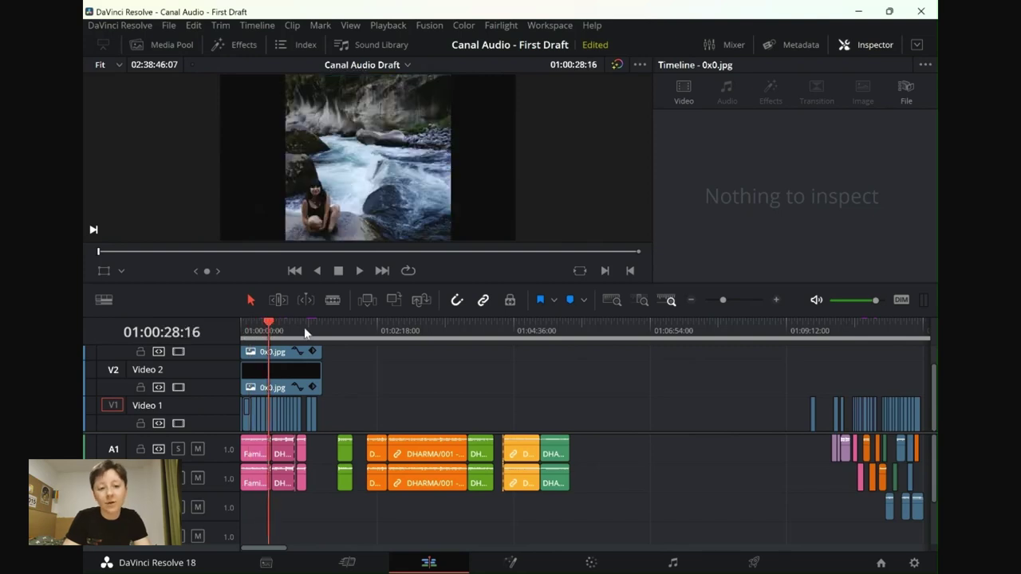
left_click(287, 327)
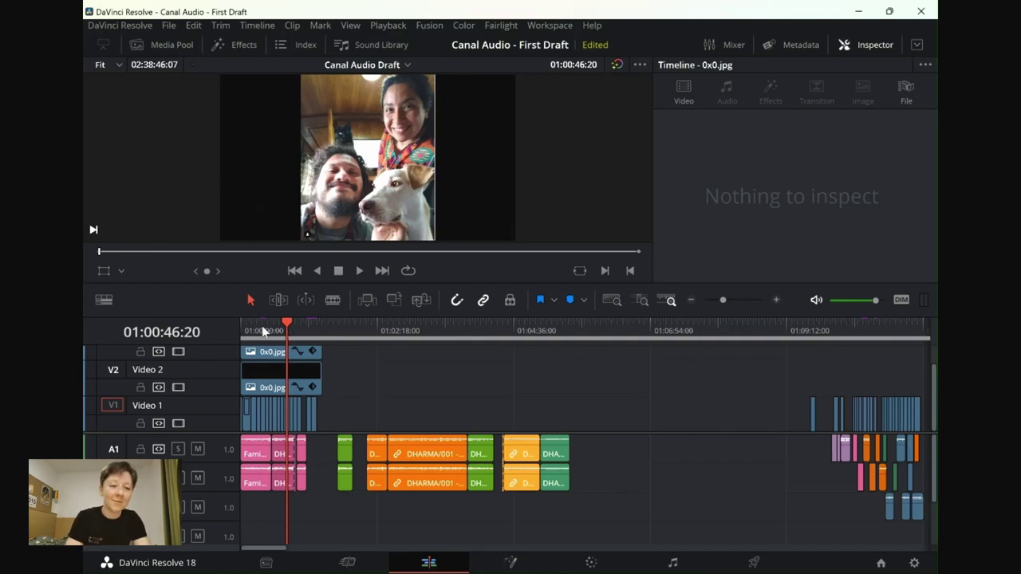
left_click(255, 327)
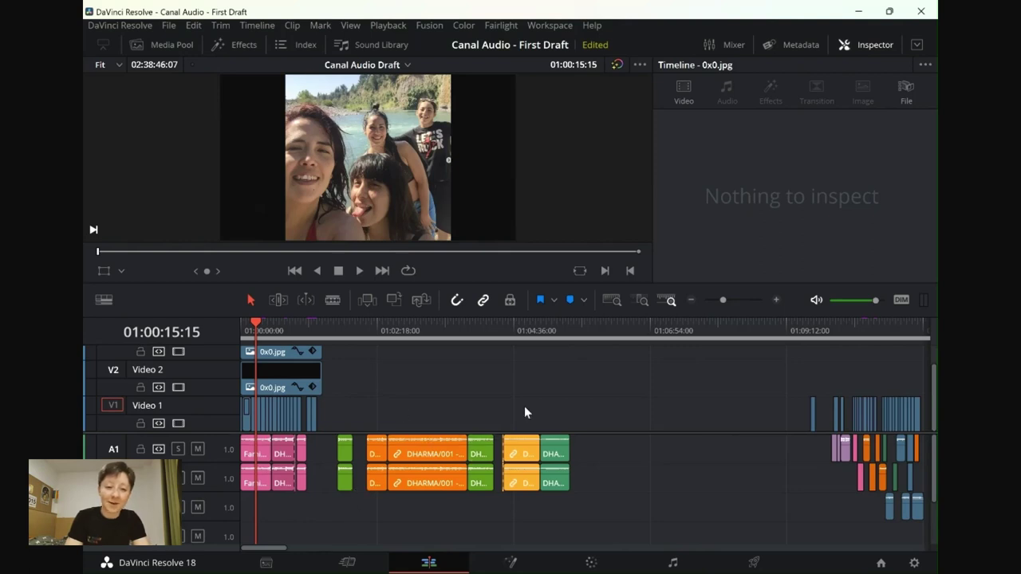
left_click(380, 333)
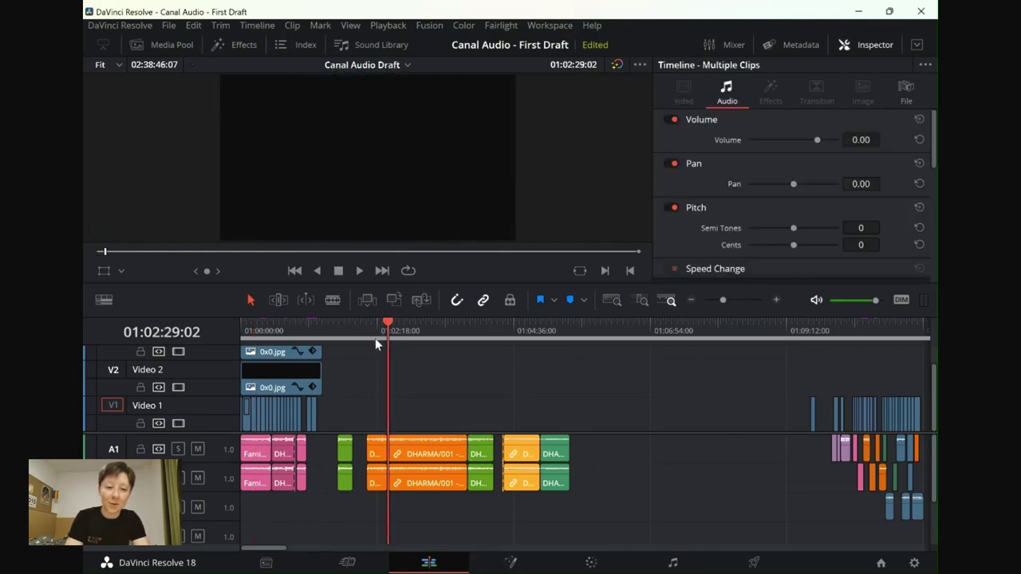
left_click(431, 331)
left_click(469, 332)
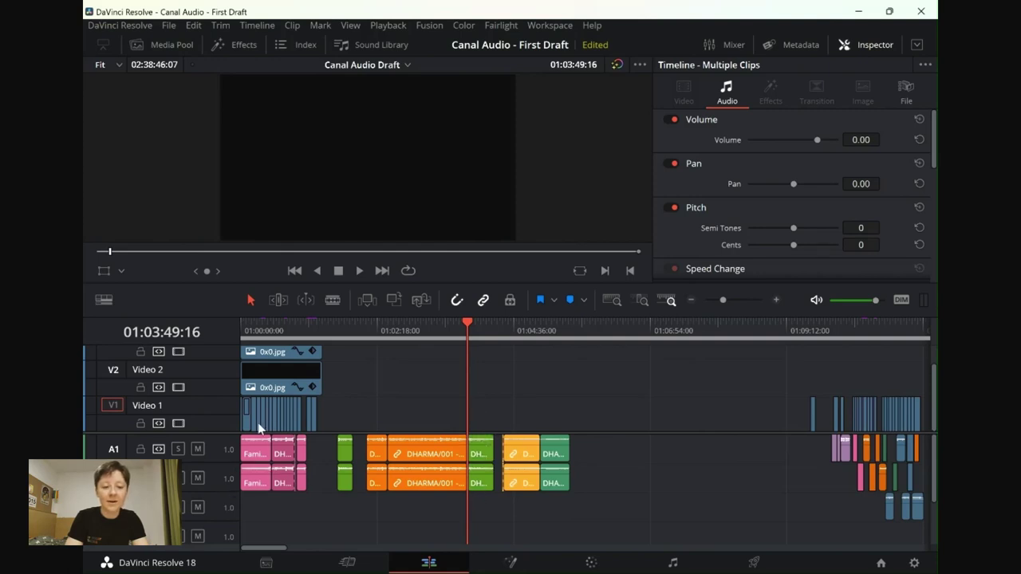
Step: Scrub the late clips near 01:10 past the lake image, ending on the cracked soil image
left_click_drag(274, 550, 303, 550)
left_click_drag(355, 338, 398, 339)
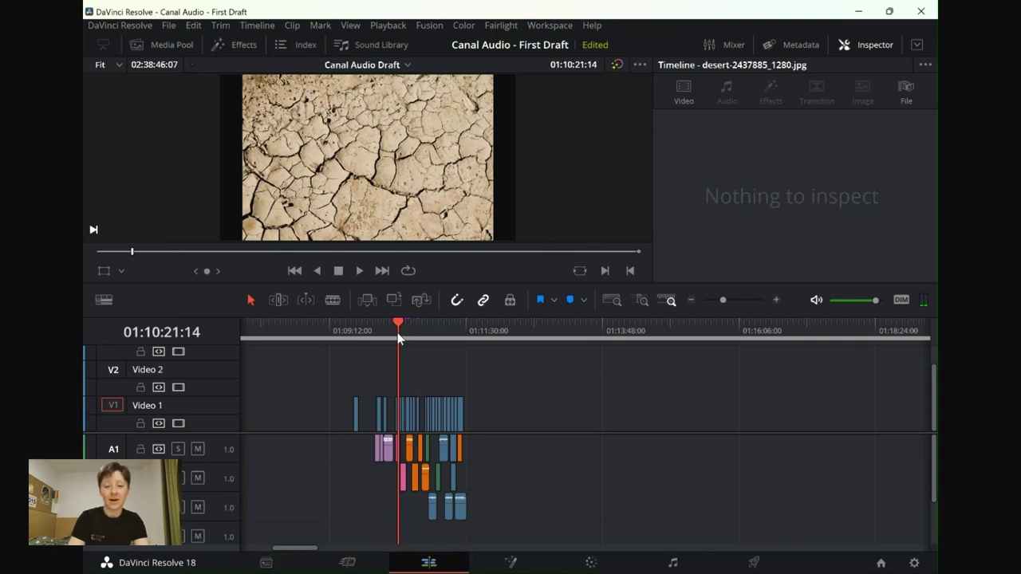
left_click_drag(400, 326, 404, 329)
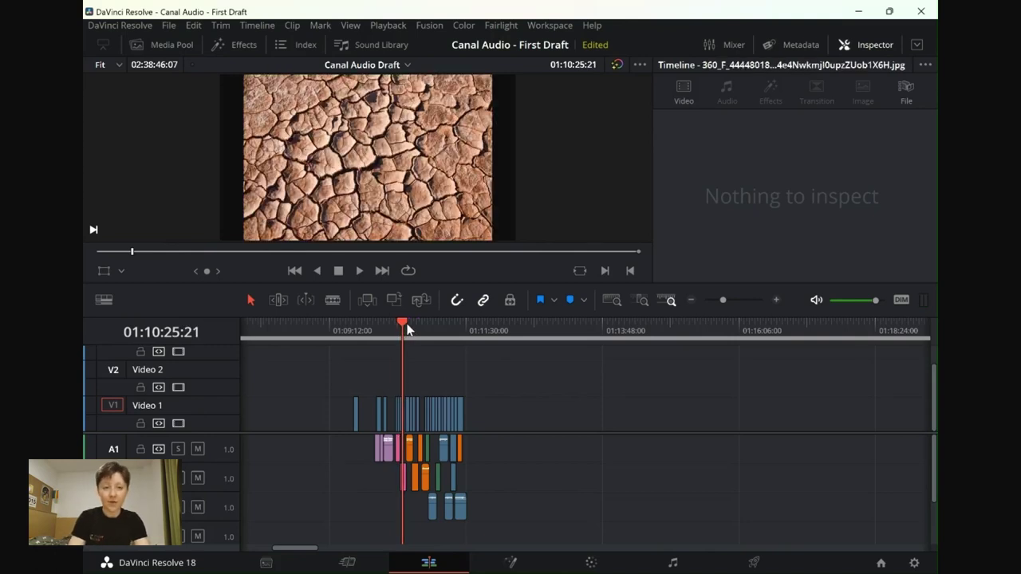
left_click(407, 326)
left_click_drag(403, 328, 401, 330)
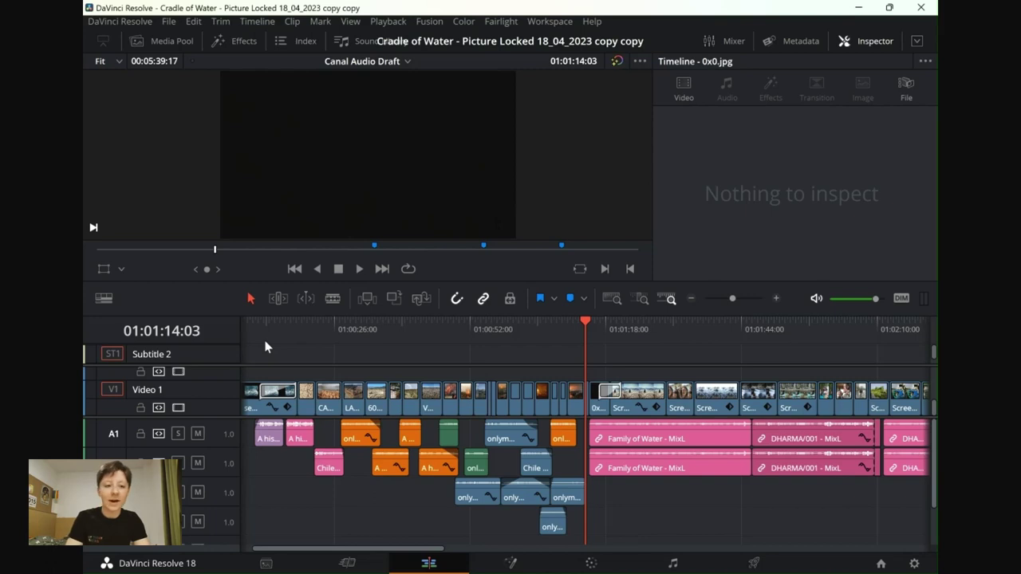
Step: Preview the opening sea texture, desert and dried-up lake shots with their subtitles
left_click_drag(258, 346, 273, 346)
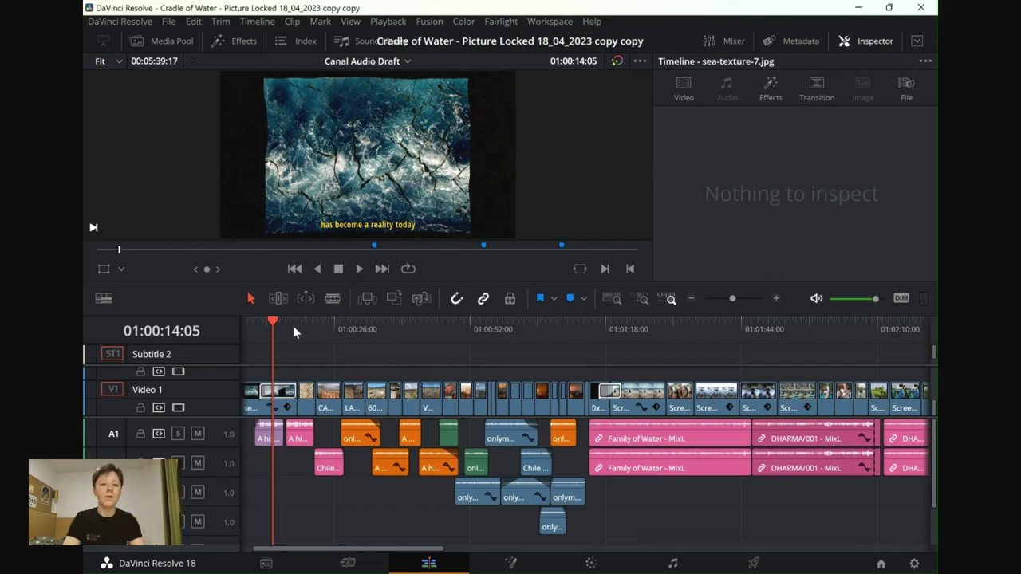
left_click(293, 327)
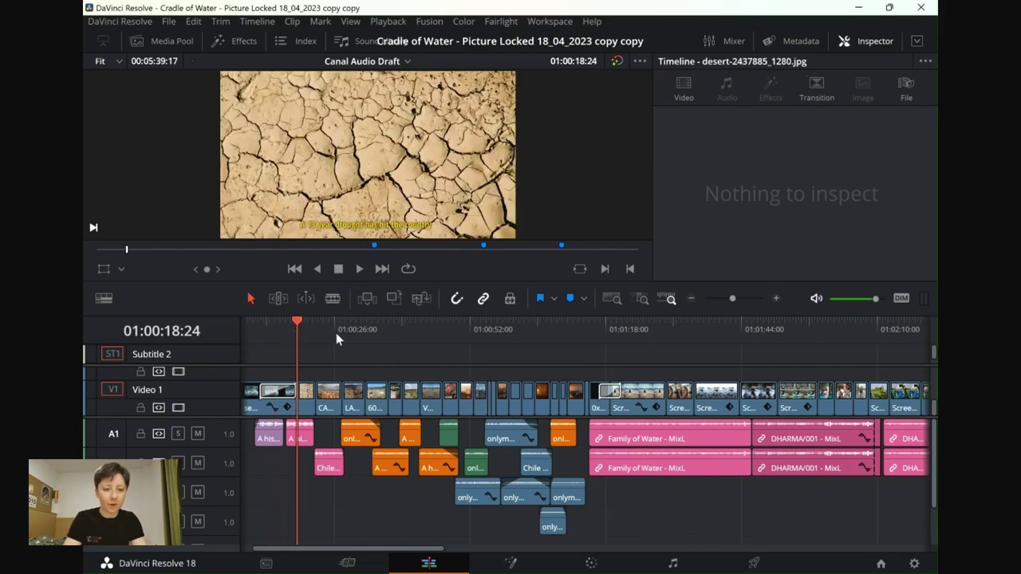
left_click(329, 323)
left_click(356, 327)
scroll(479, 491, "down", 2)
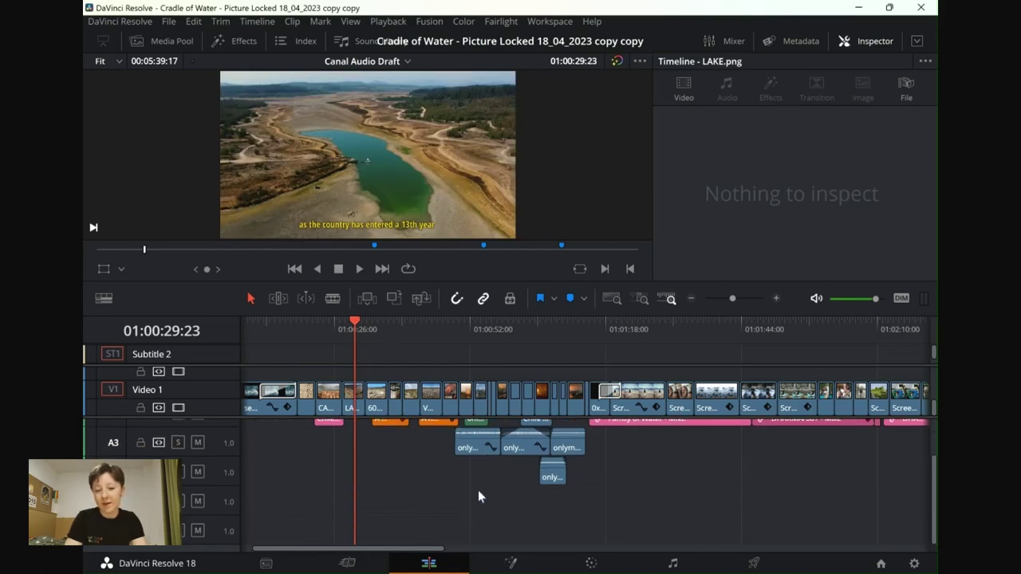
scroll(479, 492, "right", 10)
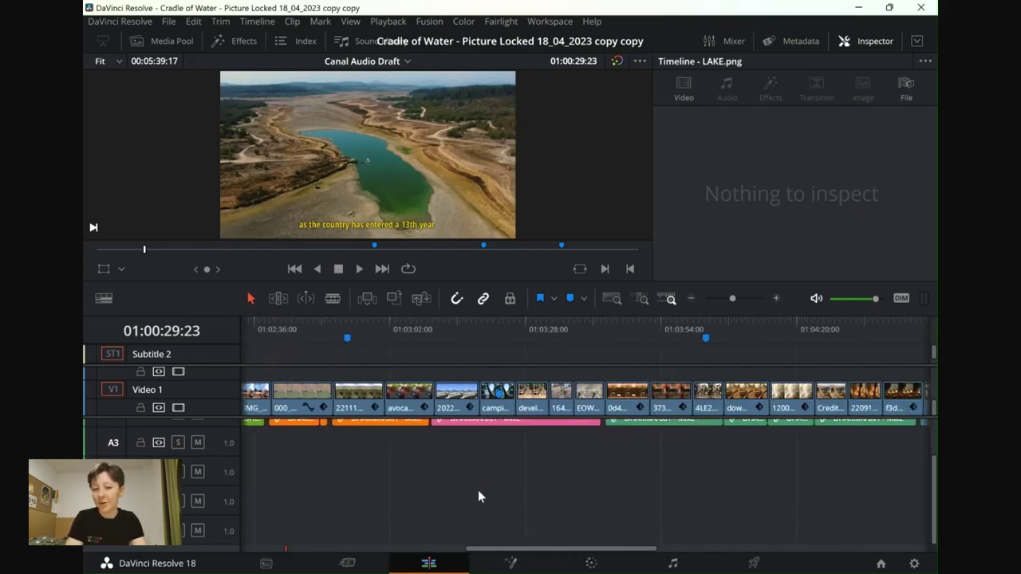
scroll(477, 490, "left", 10)
scroll(477, 489, "up", 2)
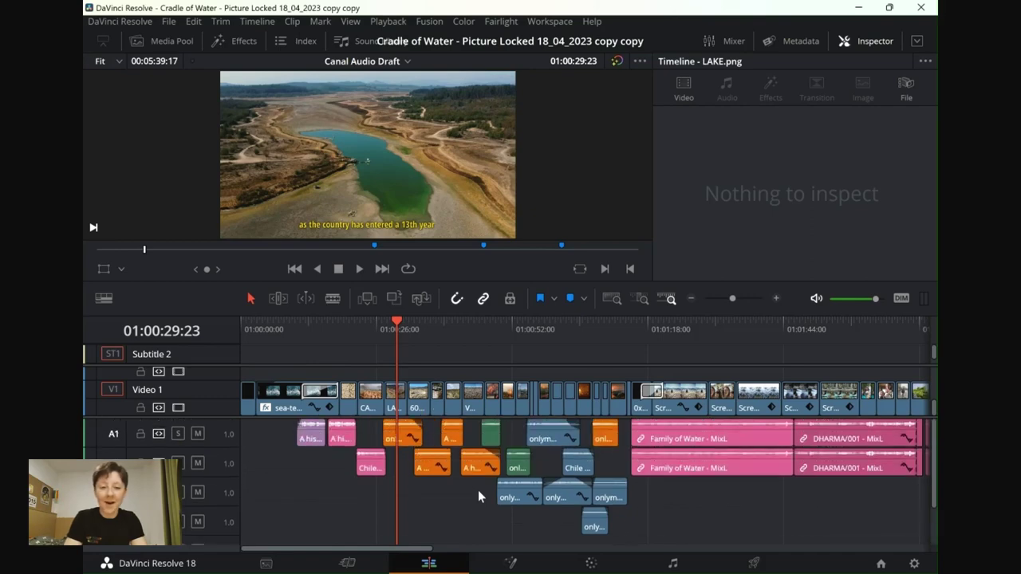
Step: Continue through the stranded boat, dry-riverbed bridge and cracked-field shots to the first fire shot
left_click(406, 328)
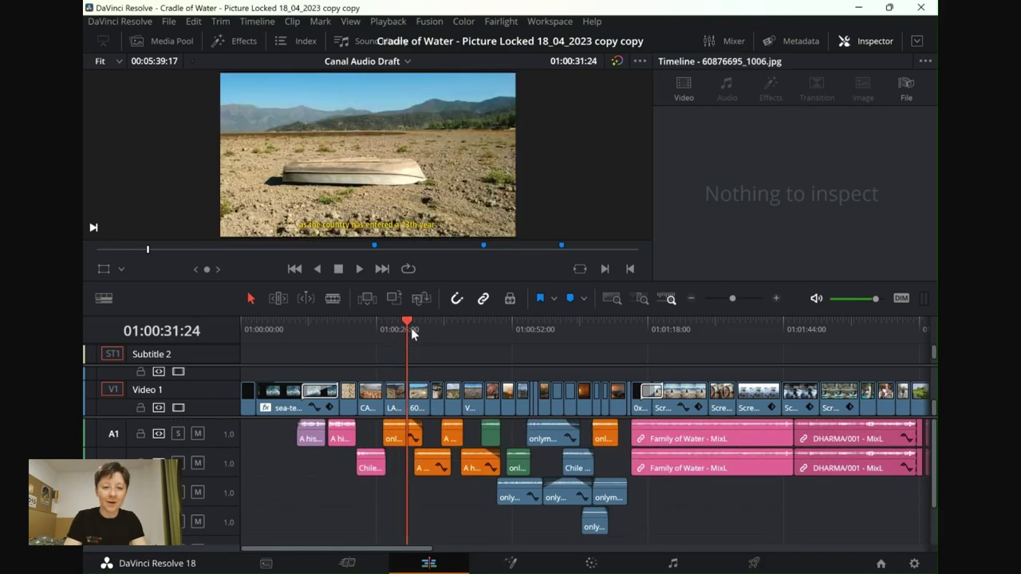
left_click(414, 333)
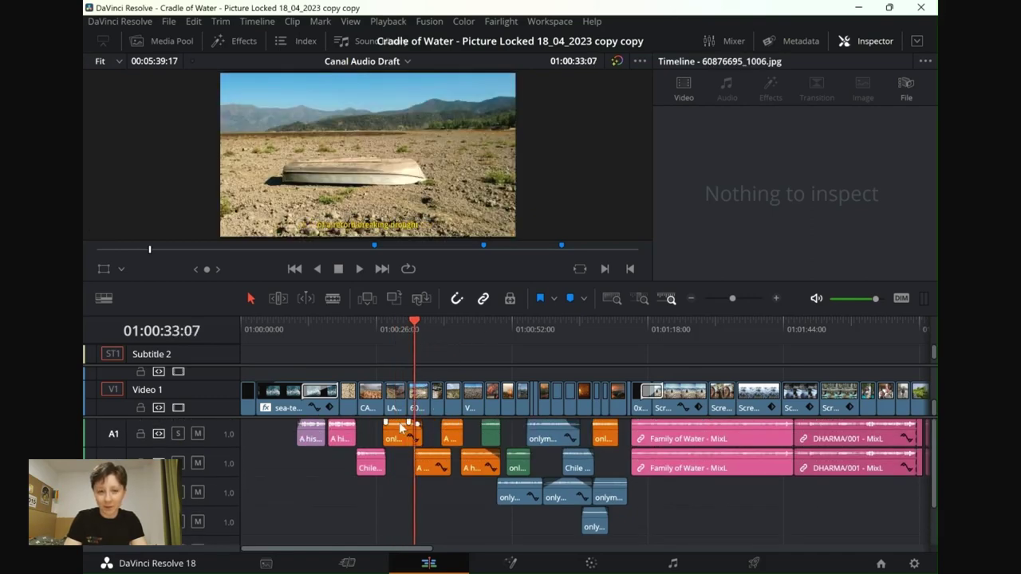
left_click(442, 329)
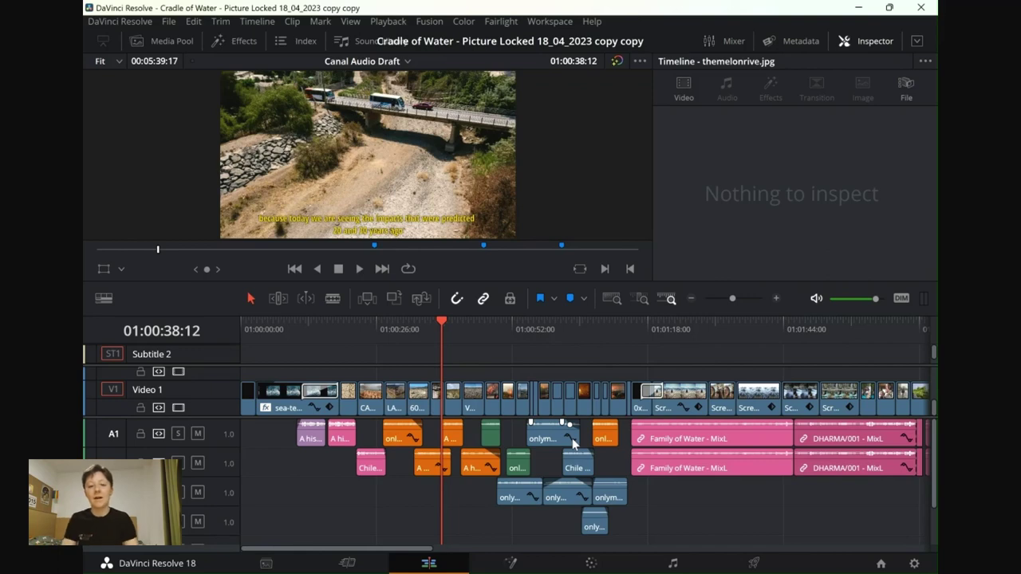
left_click(477, 325)
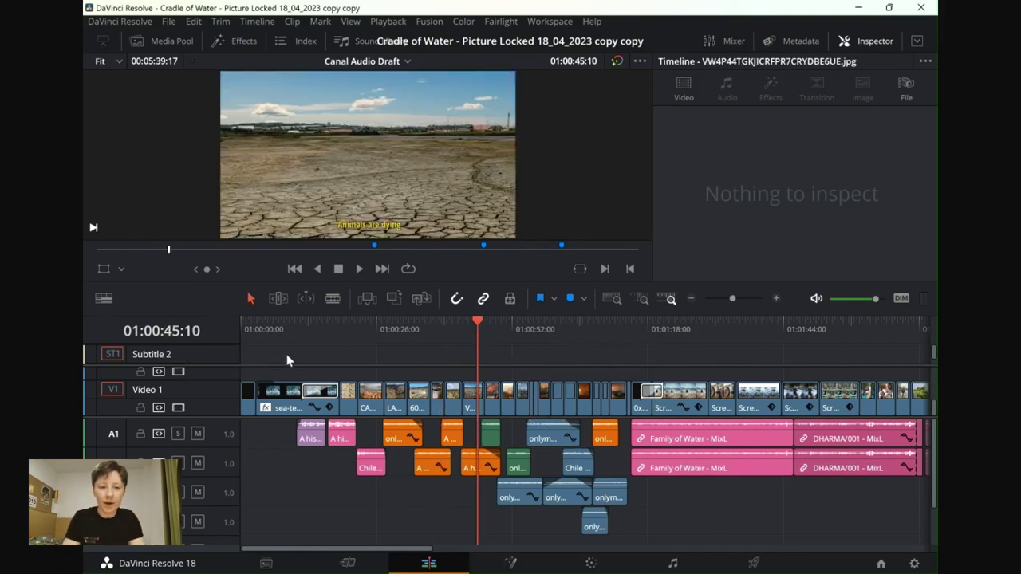
left_click(508, 327)
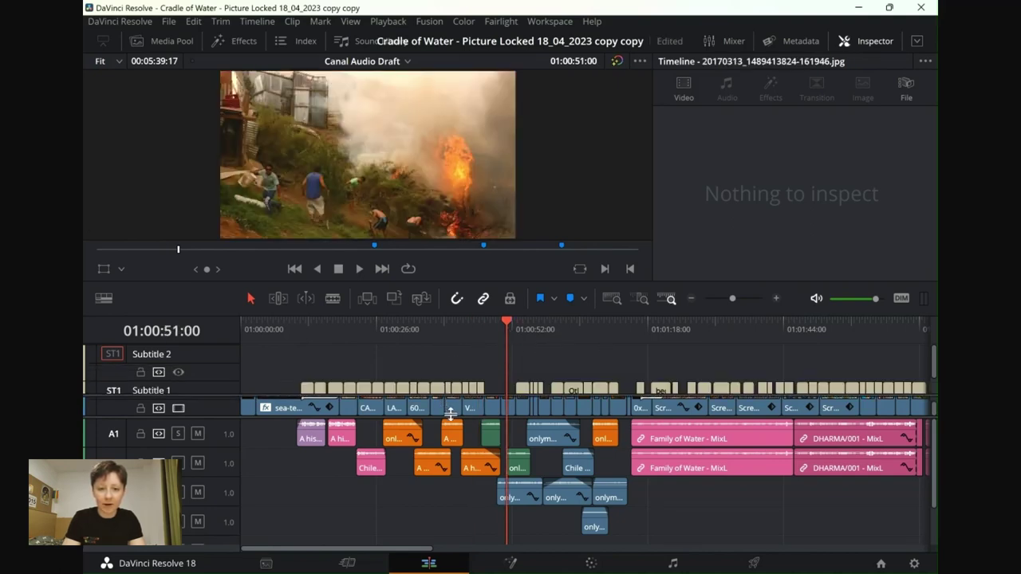
Step: Enlarge Video 1 to show thumbnails, then review the fire shots back to the bridge
left_click_drag(449, 409, 457, 345)
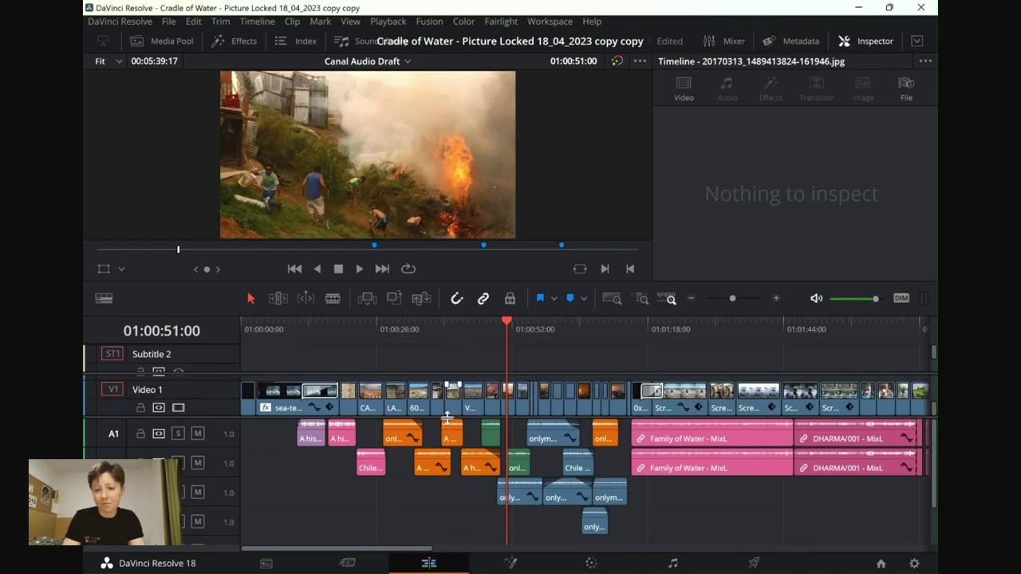
left_click(660, 341)
left_click(603, 346)
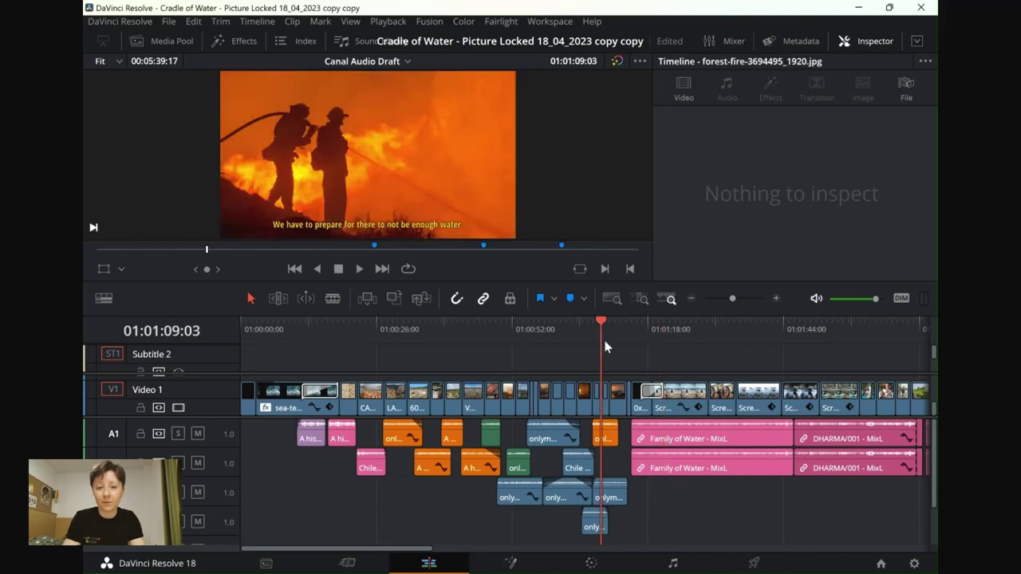
left_click(583, 333)
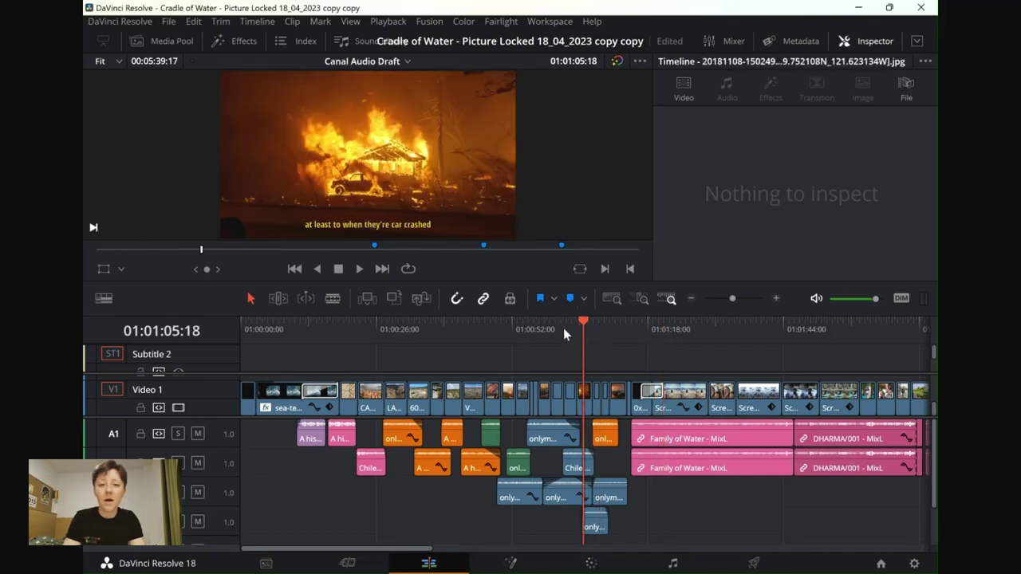
left_click(563, 332)
left_click(498, 333)
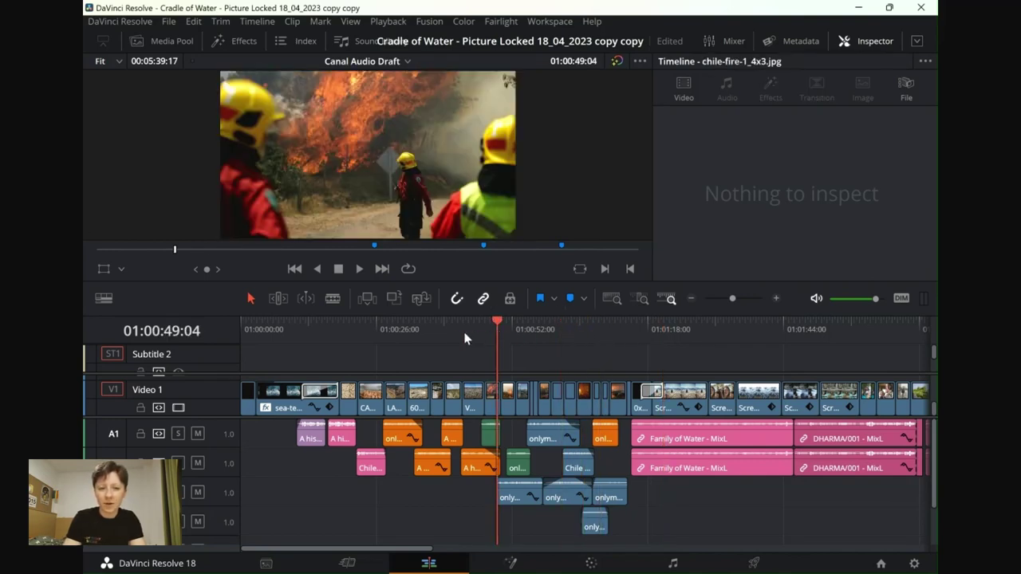
left_click(453, 332)
left_click(428, 330)
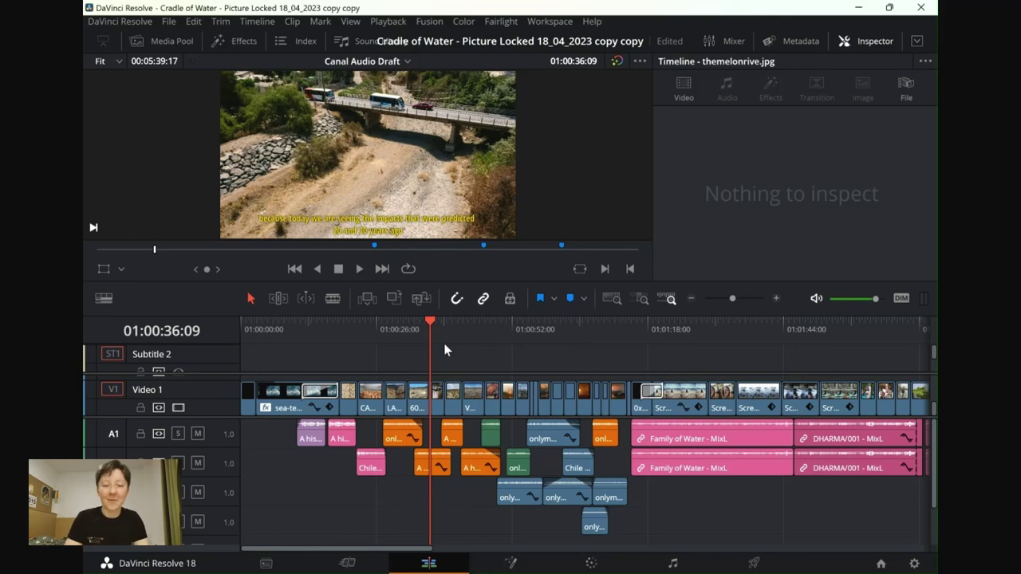
Step: Move from the red canoe shot to the '[Dharma] I think' interview subtitle at 01:01:15:24
left_click(371, 343)
scroll(547, 383, "right", 5)
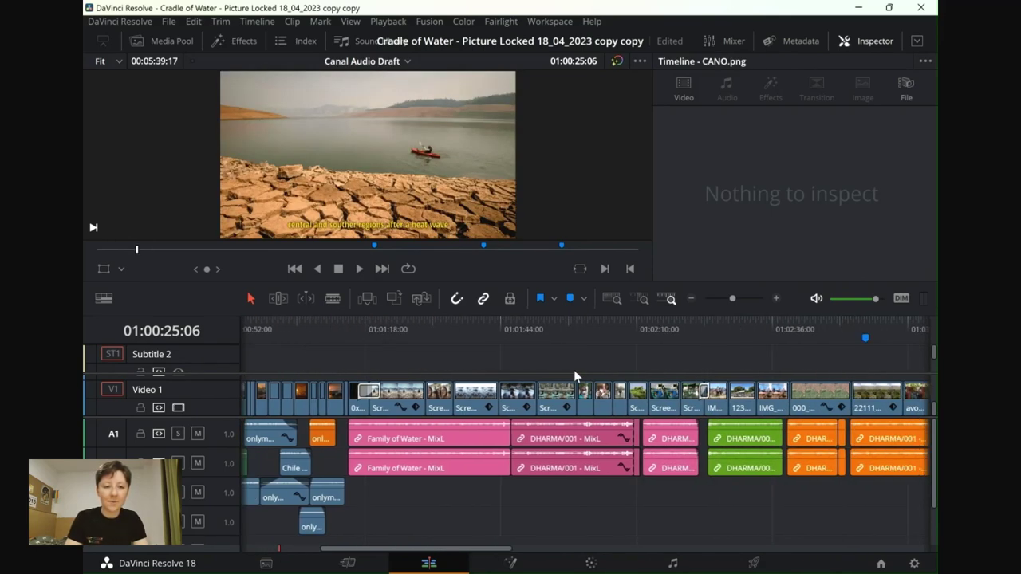
left_click(346, 329)
left_click_drag(347, 327, 355, 327)
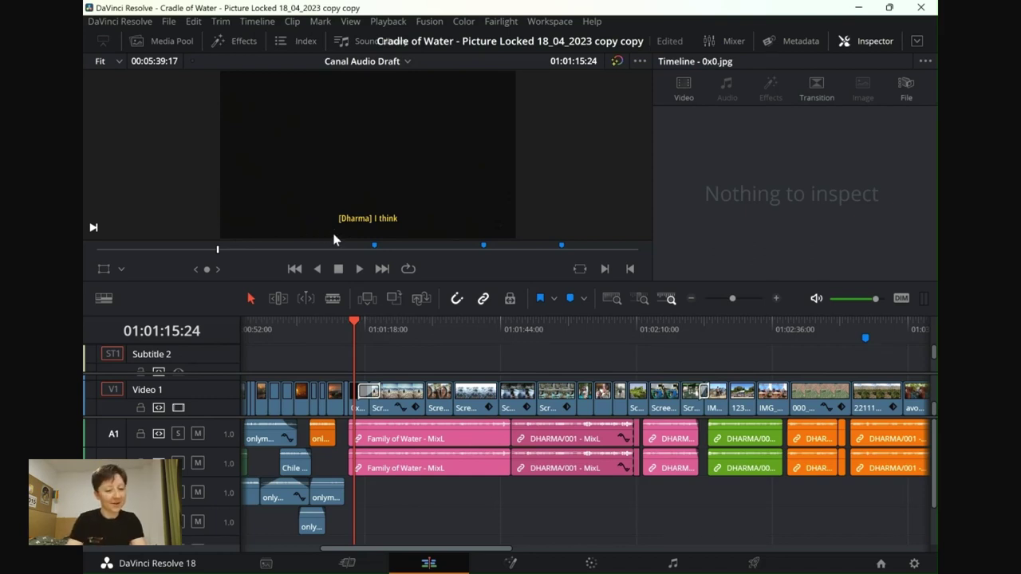
Step: Move from 01:01:14:21 to the duck photo clip and select it
left_click(348, 325)
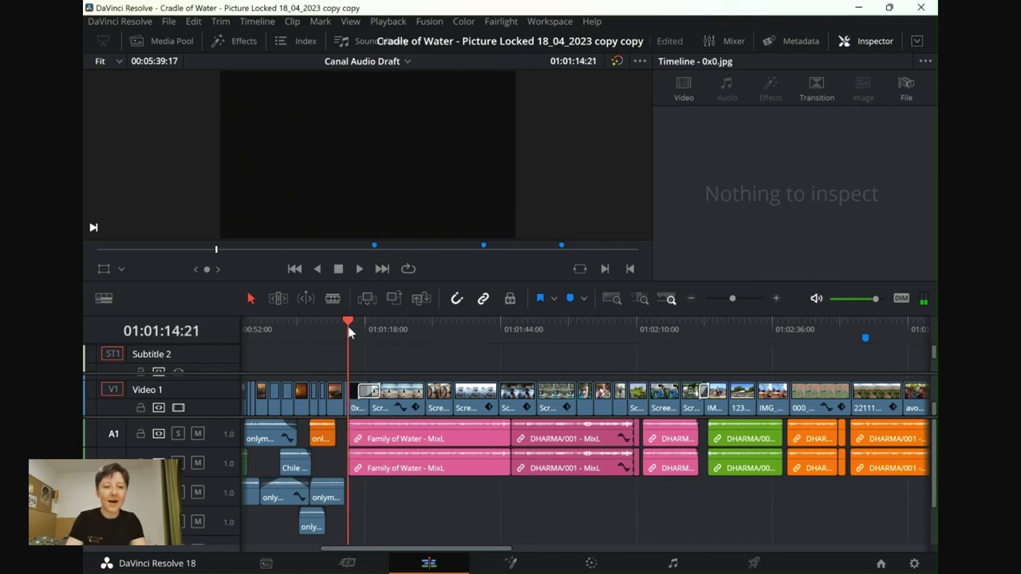
left_click_drag(350, 326, 560, 344)
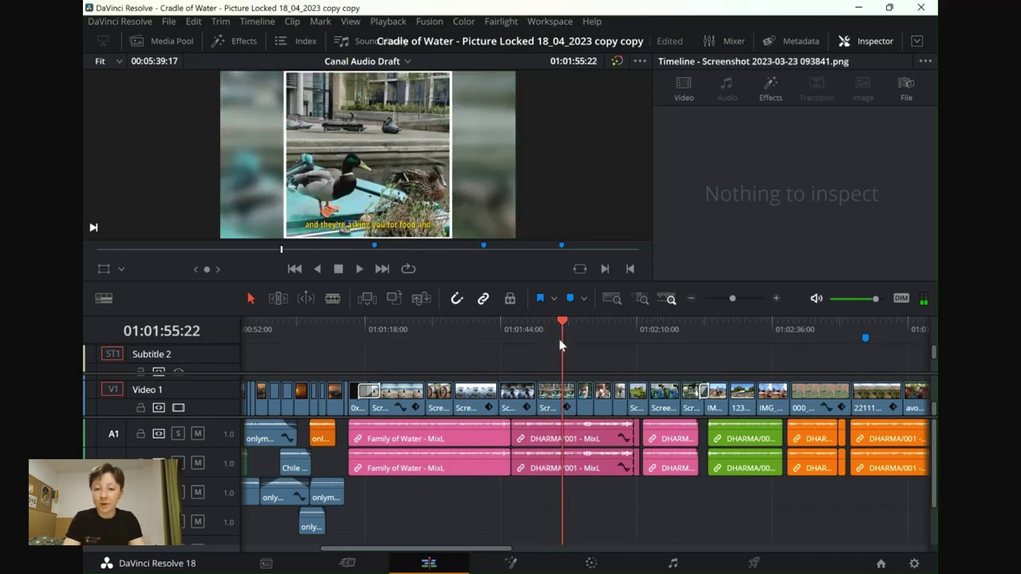
left_click(556, 398)
Step: Set the duck photo's Blanking Fill Expand to 2.000 and review its Fill Appearance settings
left_click(766, 92)
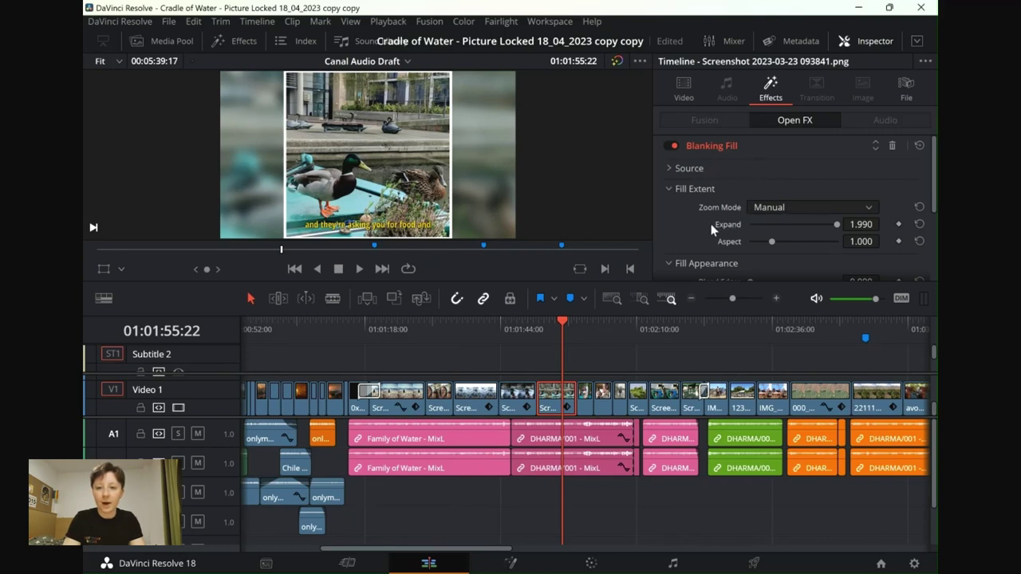
left_click_drag(822, 226, 901, 227)
scroll(823, 258, "down", 3)
scroll(823, 257, "up", 1)
scroll(823, 258, "down", 1)
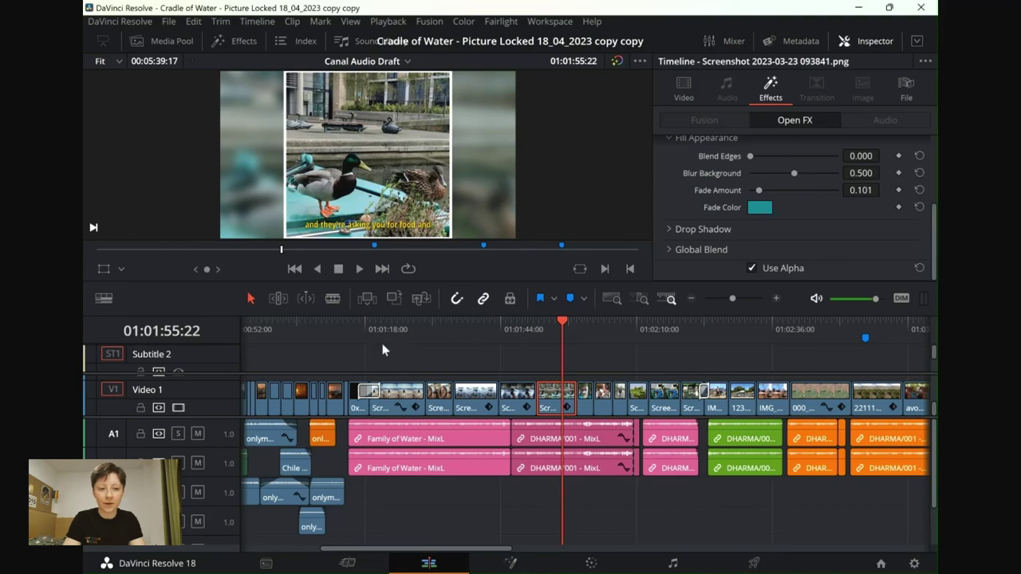
left_click(301, 329)
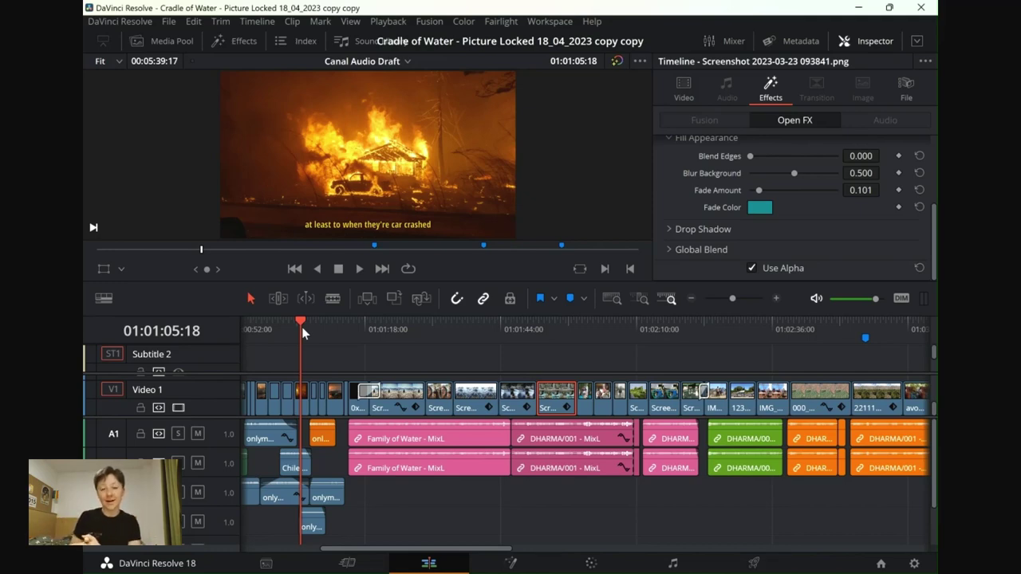
left_click(409, 338)
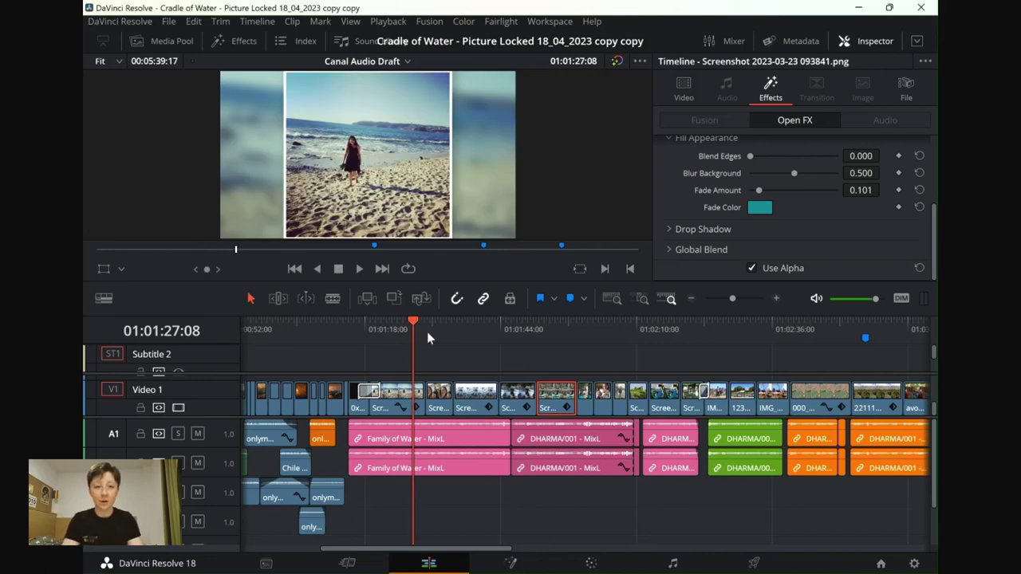
left_click(429, 334)
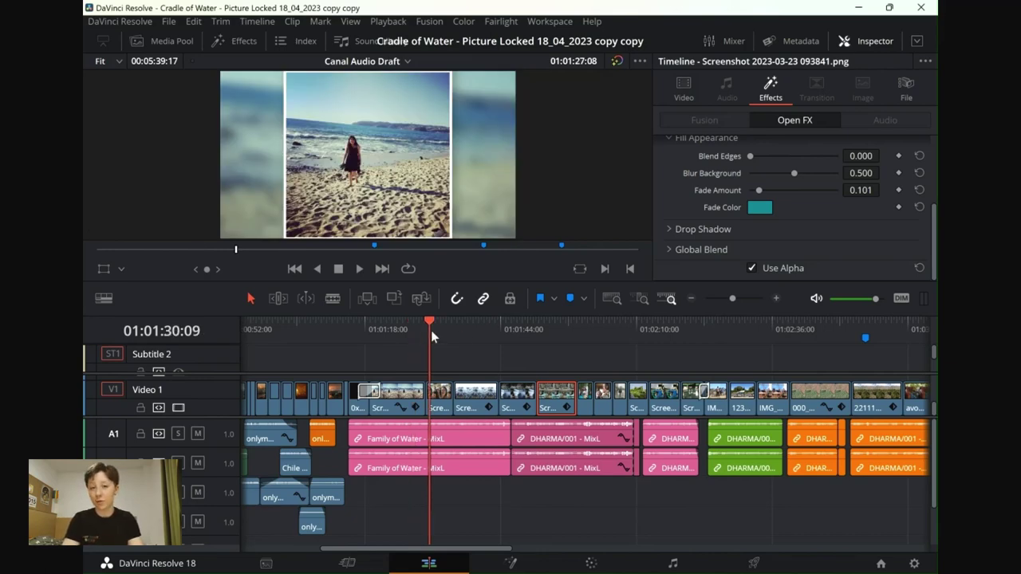
left_click(659, 336)
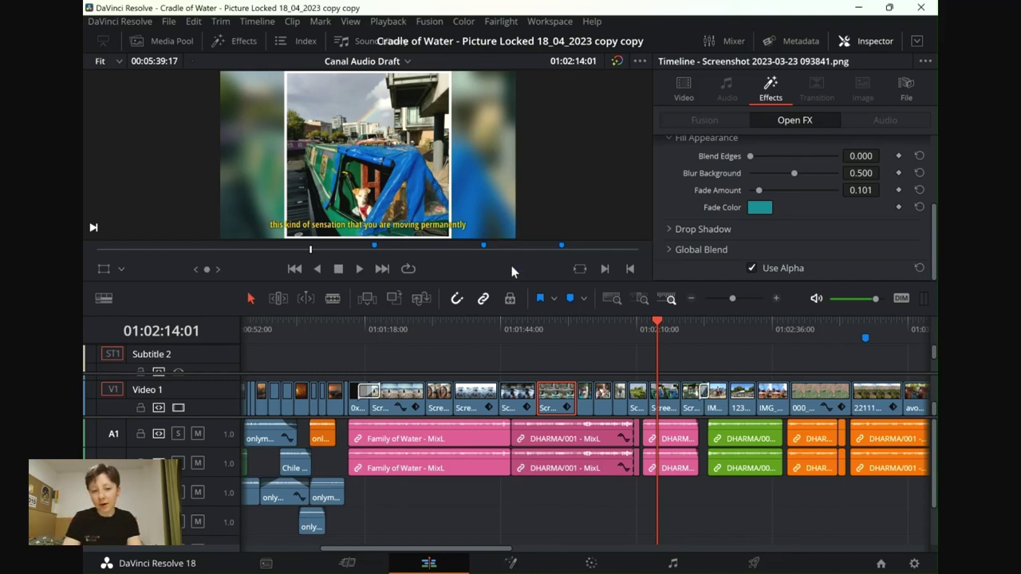
left_click(447, 327)
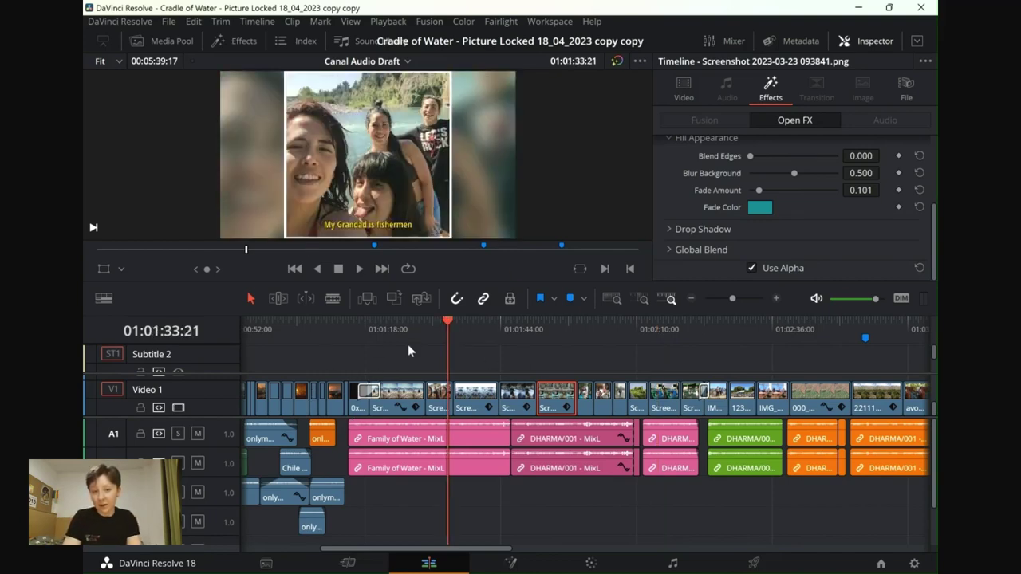
left_click(404, 330)
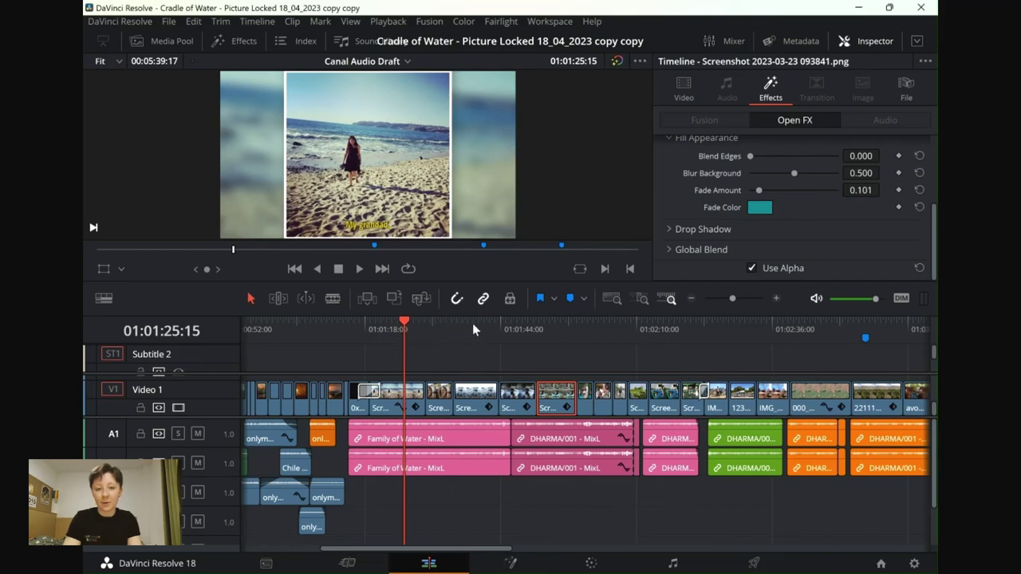
left_click(581, 329)
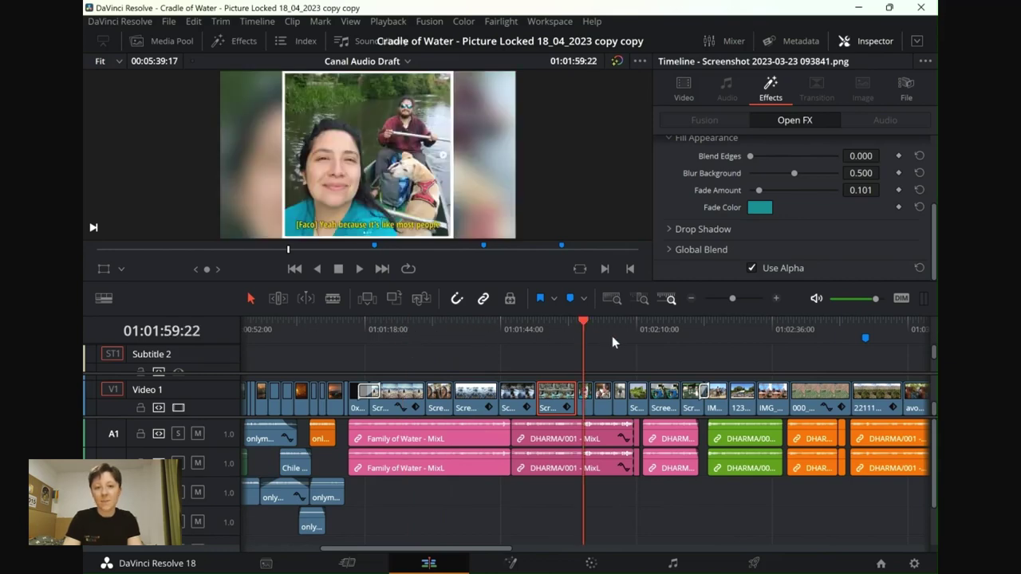
left_click(609, 330)
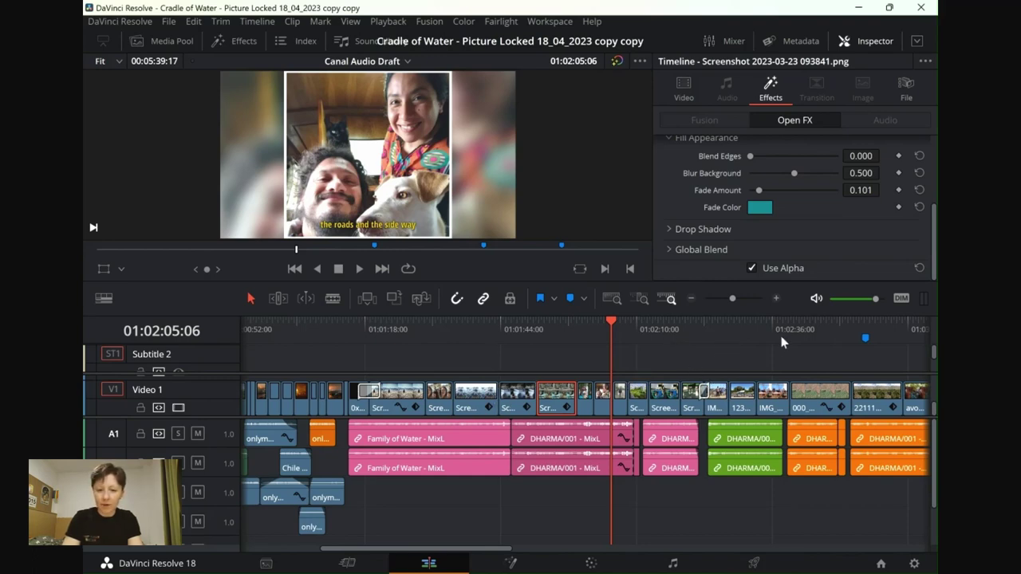
left_click(515, 562)
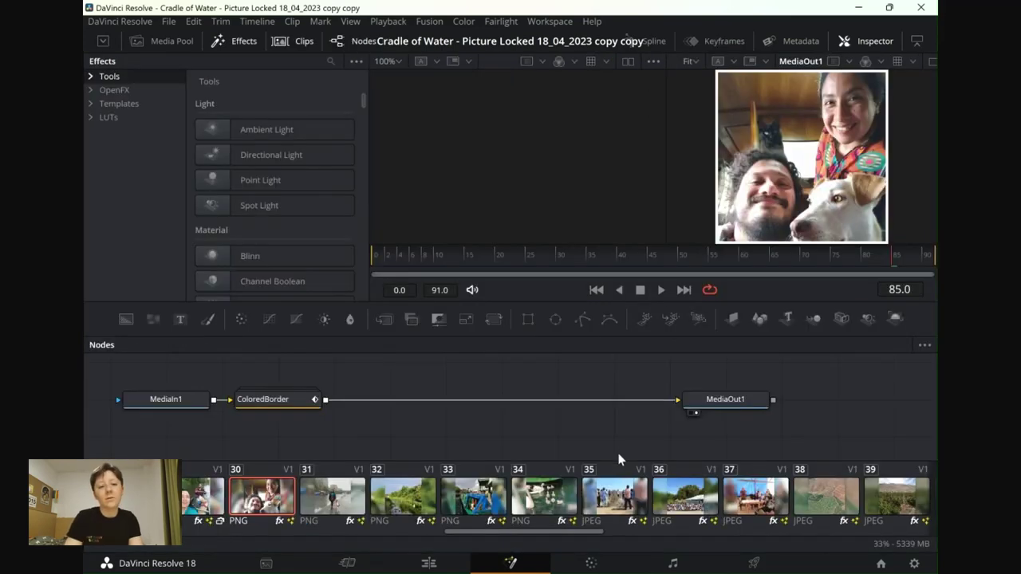
Step: Expand the ColoredBorder group and show Rectangle1's settings, with its -0.03 border width
double_click(289, 400)
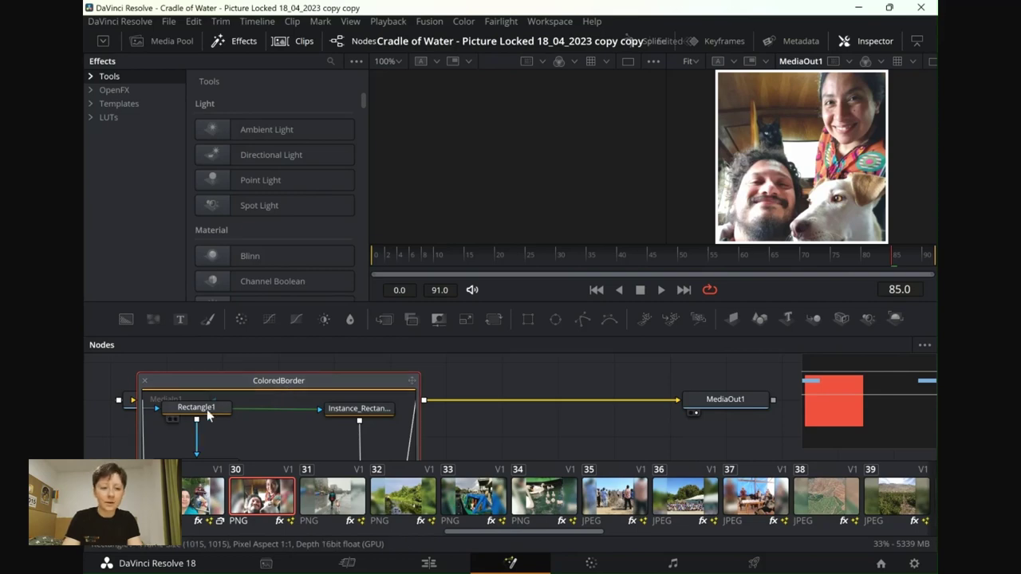
scroll(302, 386, "down", 2)
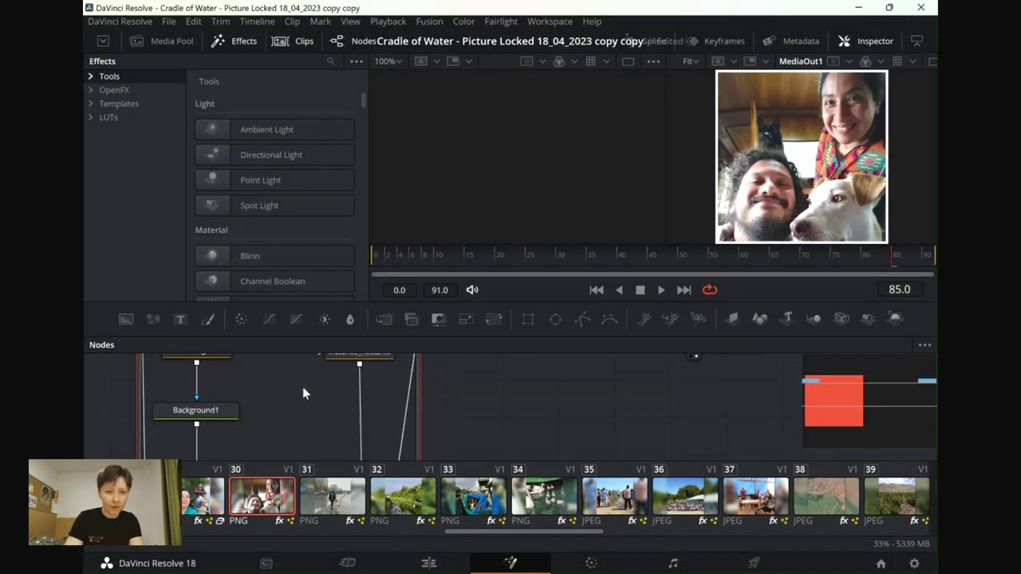
scroll(274, 387, "up", 1)
left_click(221, 390)
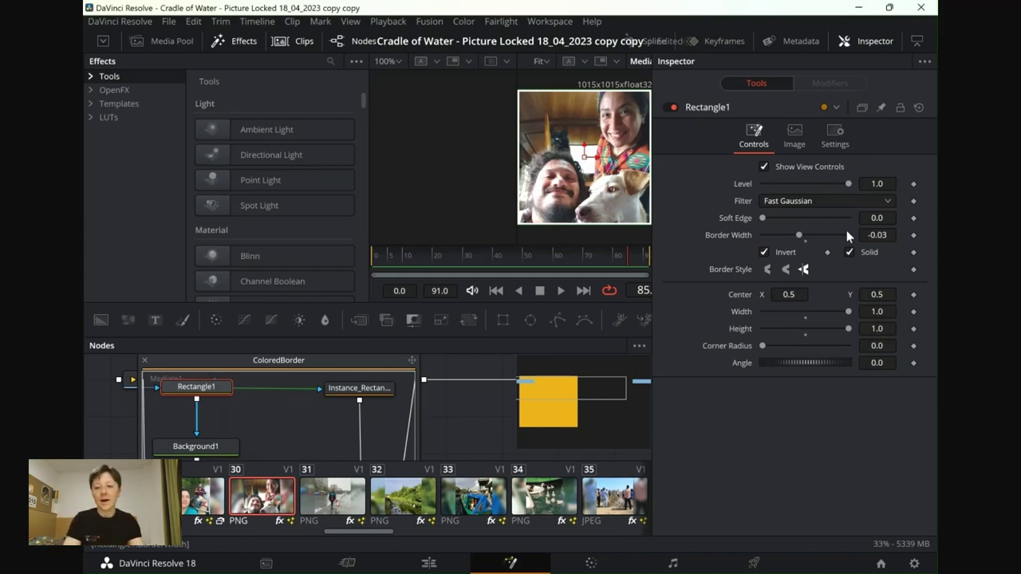
Step: Test and restore Rectangle1's Width, compare clips 29 and 31, then switch to the Cut page
left_click_drag(845, 316, 877, 318)
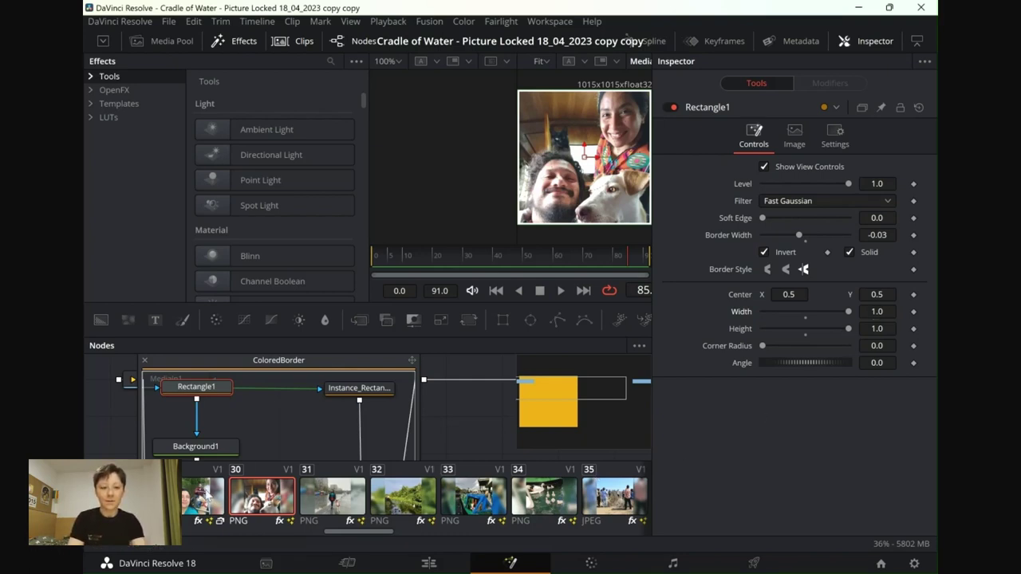
left_click(206, 495)
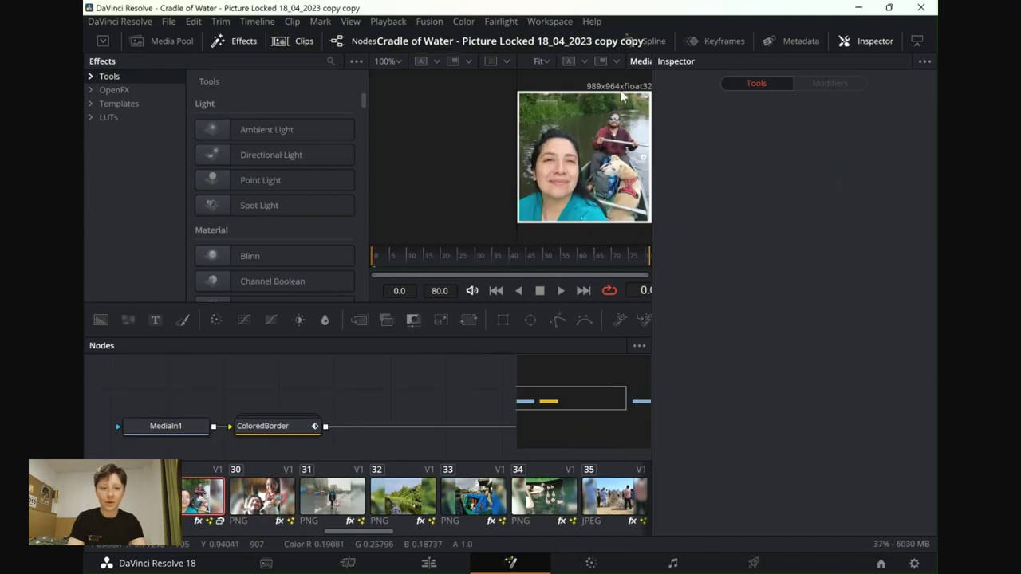
left_click(335, 507)
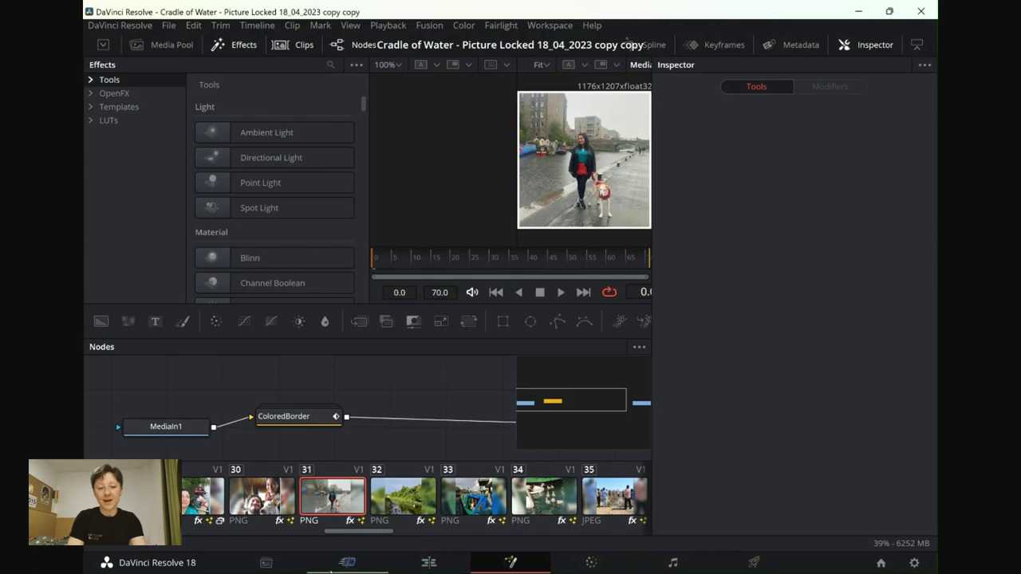
left_click(358, 568)
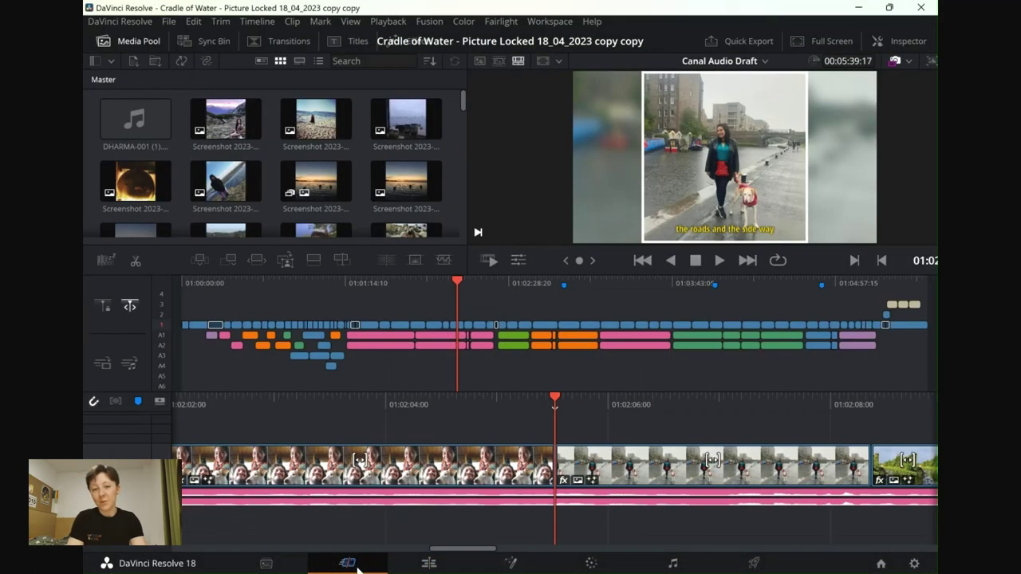
Step: Back on the Edit page, scroll right and preview the fire, hiker and road grader frames
left_click(427, 561)
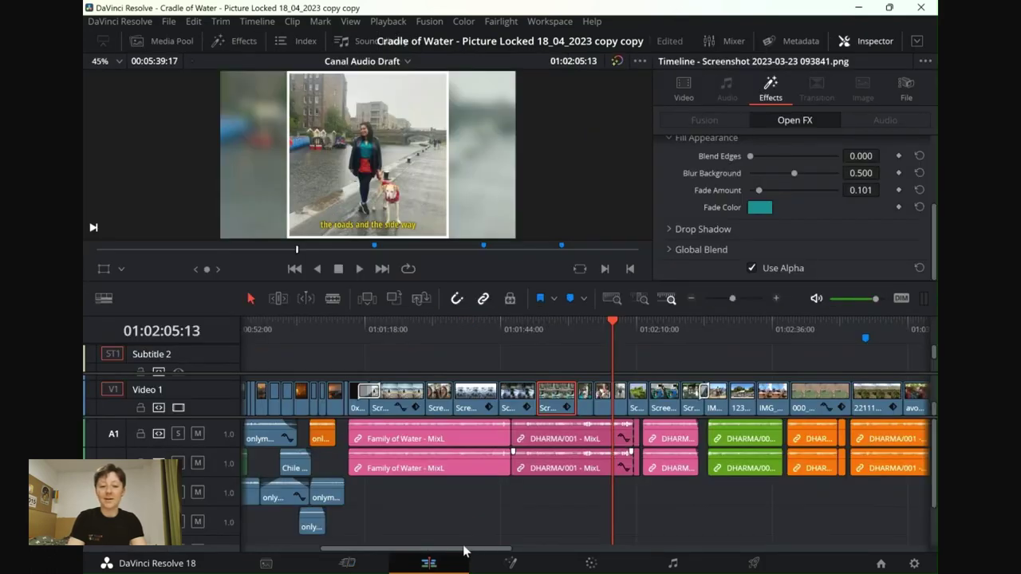
left_click_drag(469, 549, 712, 516)
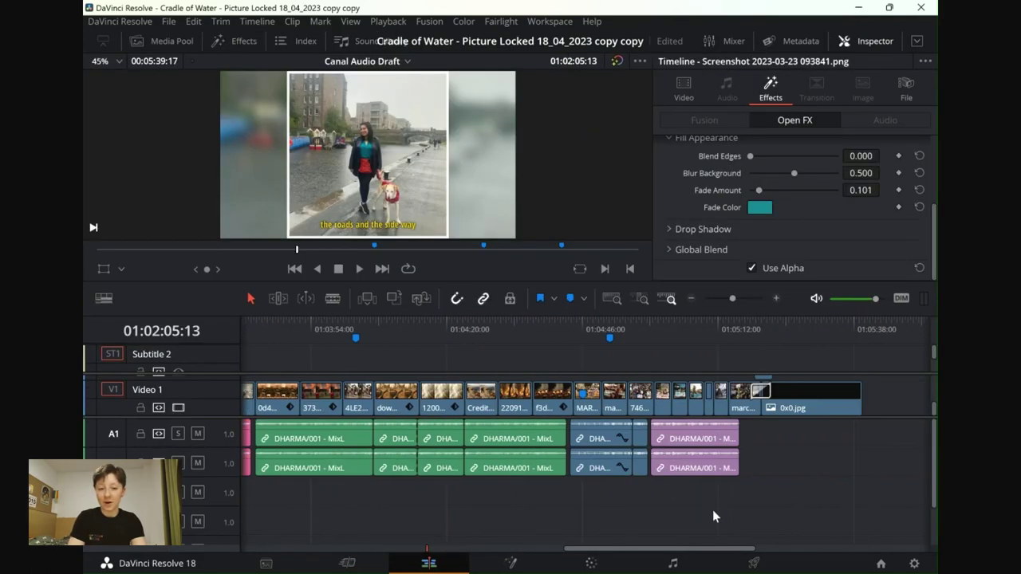
scroll(713, 510, "left", 3)
left_click(414, 326)
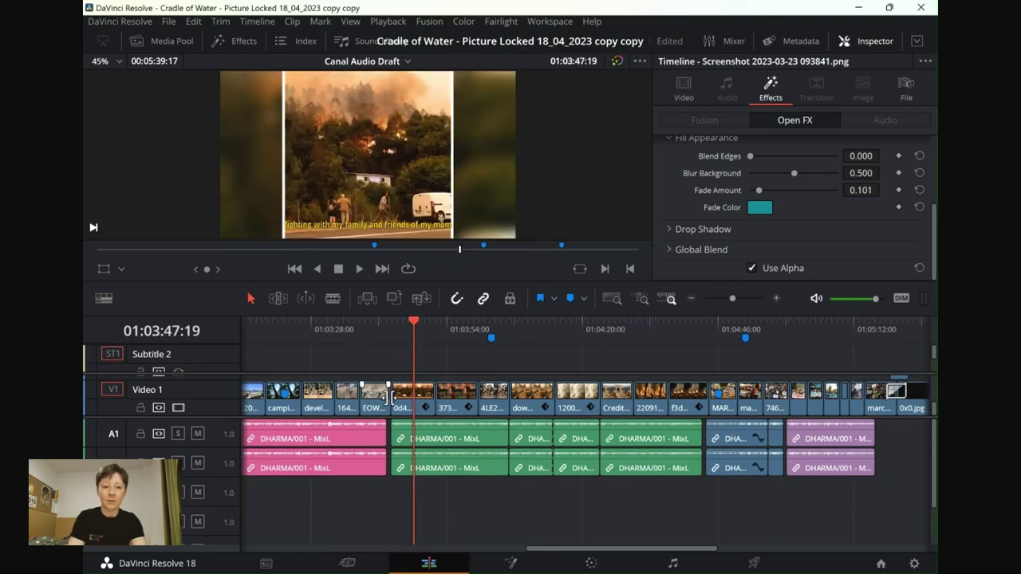
left_click(365, 333)
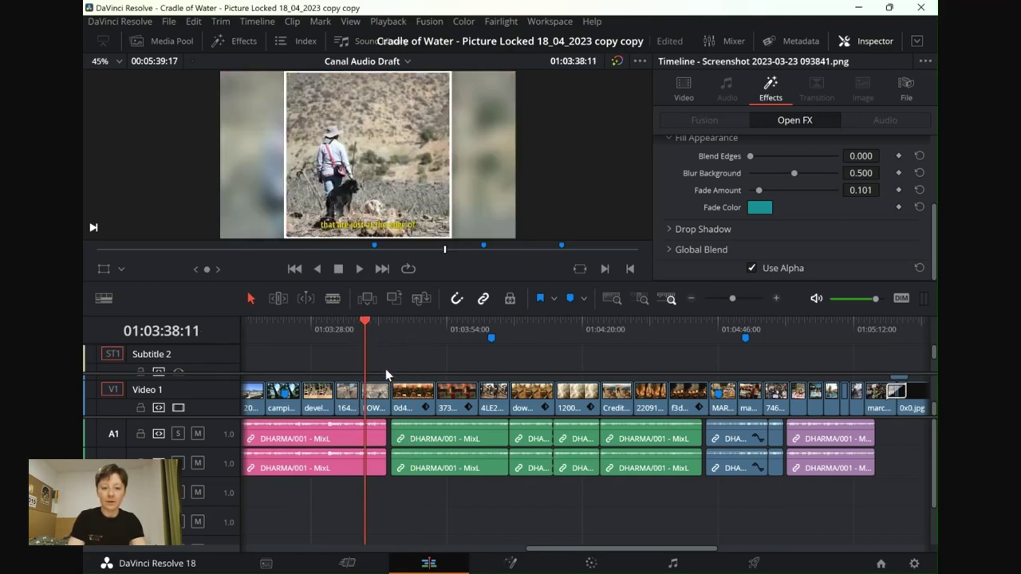
left_click(327, 328)
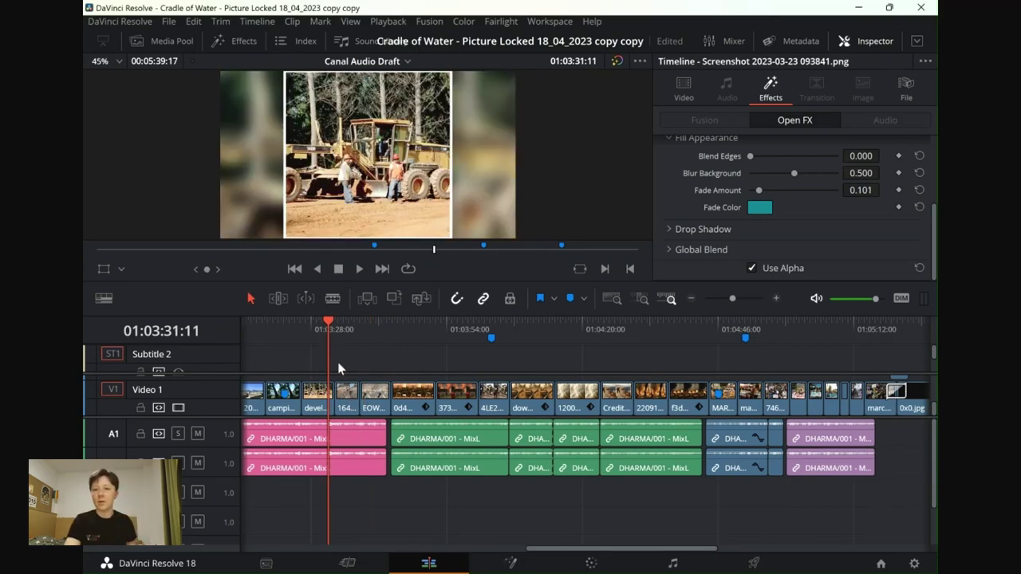
scroll(710, 208, "up", 3)
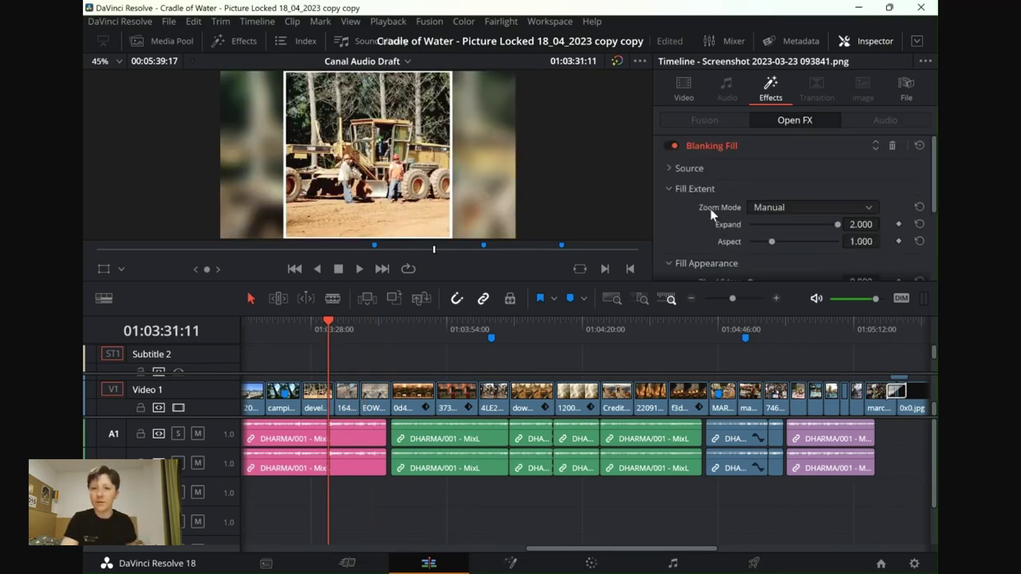
Step: Review Transform Zoom keyframes on the developing-soil clip and the 1.020-zoom fire clip
left_click(698, 97)
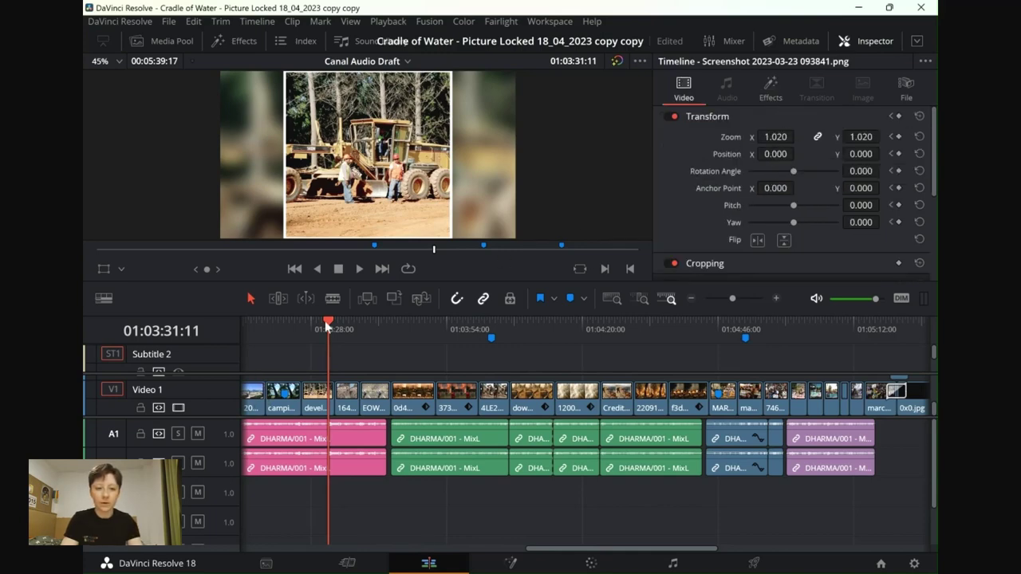
left_click_drag(324, 321, 303, 320)
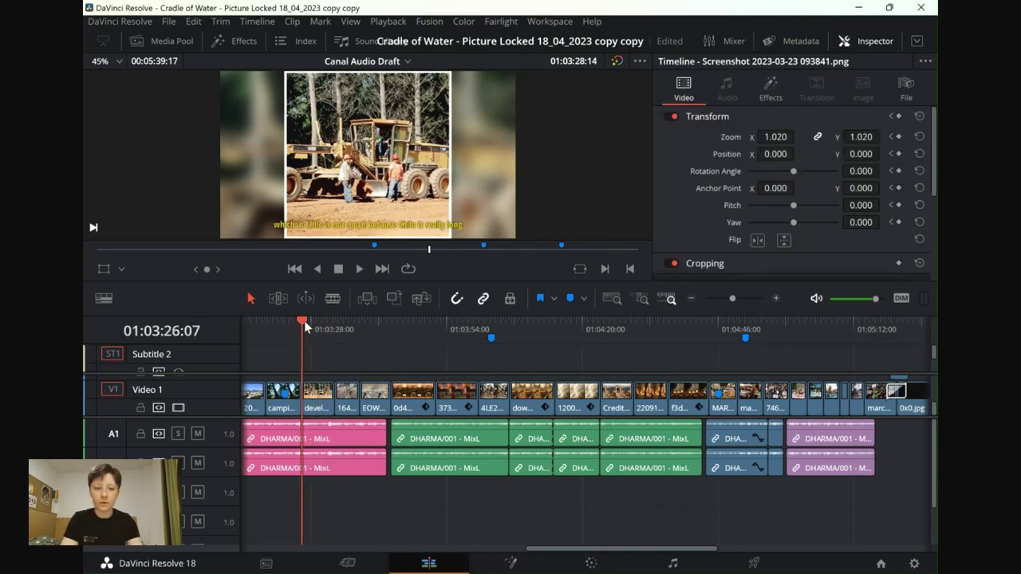
left_click(321, 403)
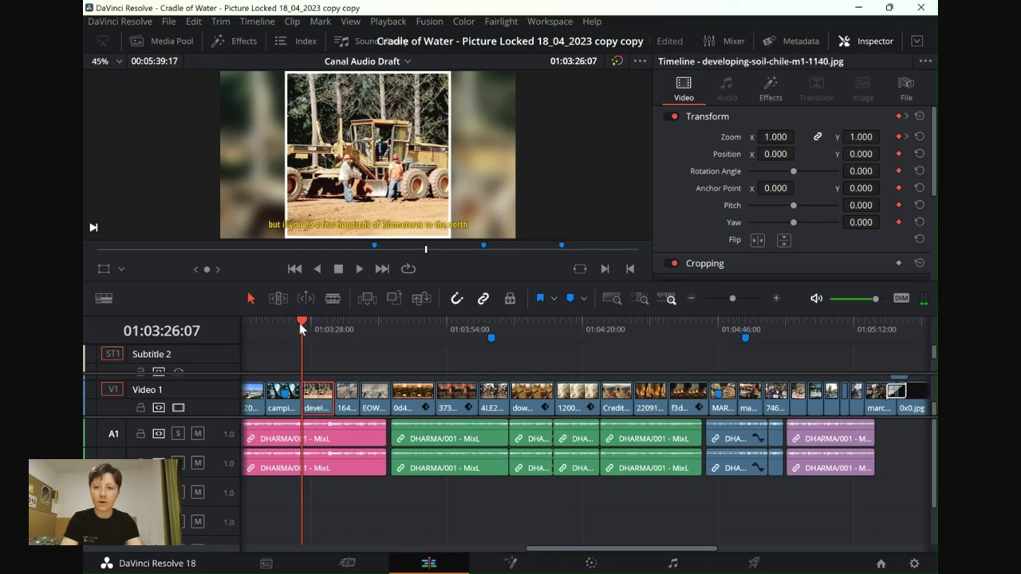
left_click_drag(299, 323, 336, 325)
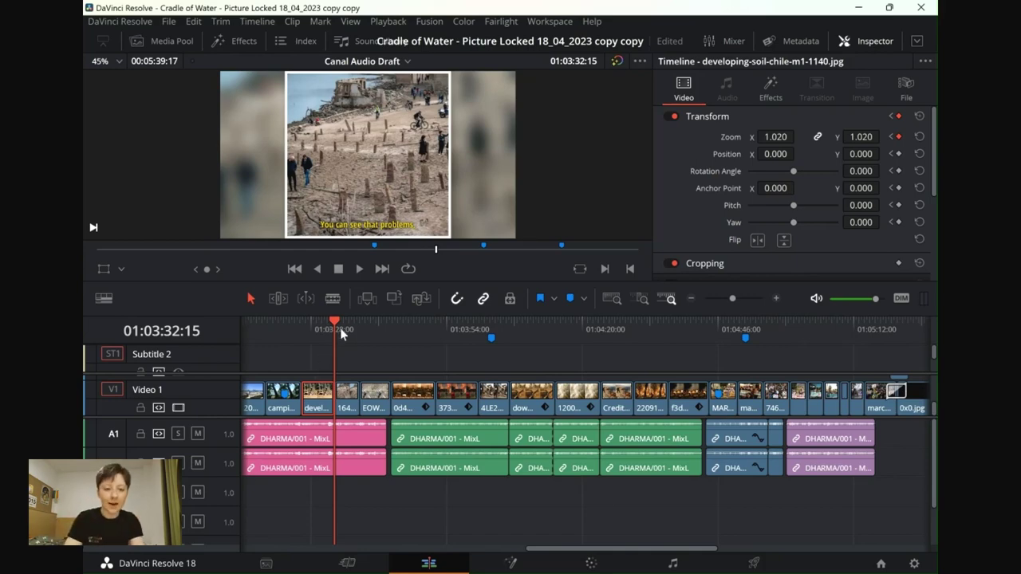
left_click(412, 325)
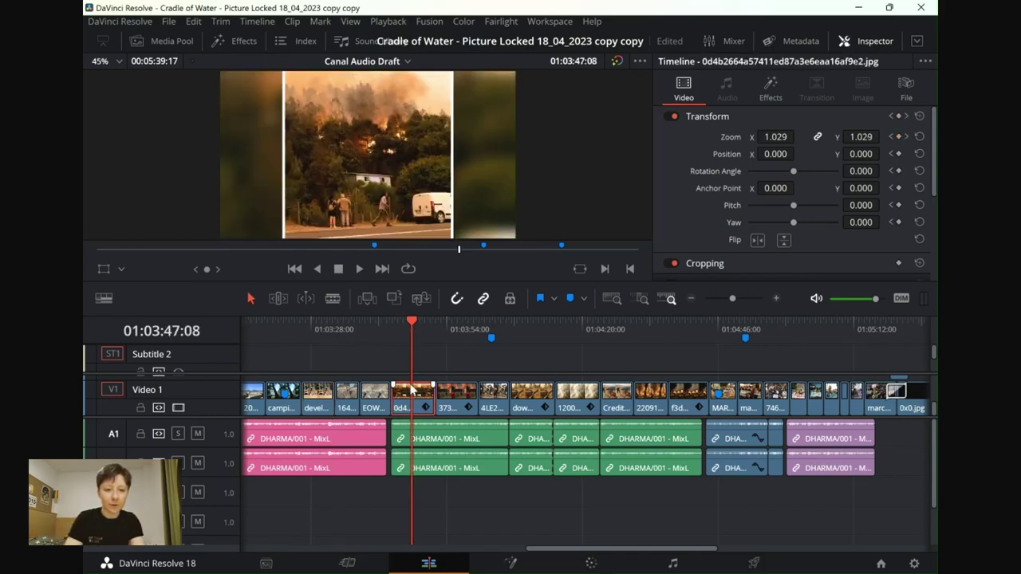
left_click_drag(407, 326, 437, 323)
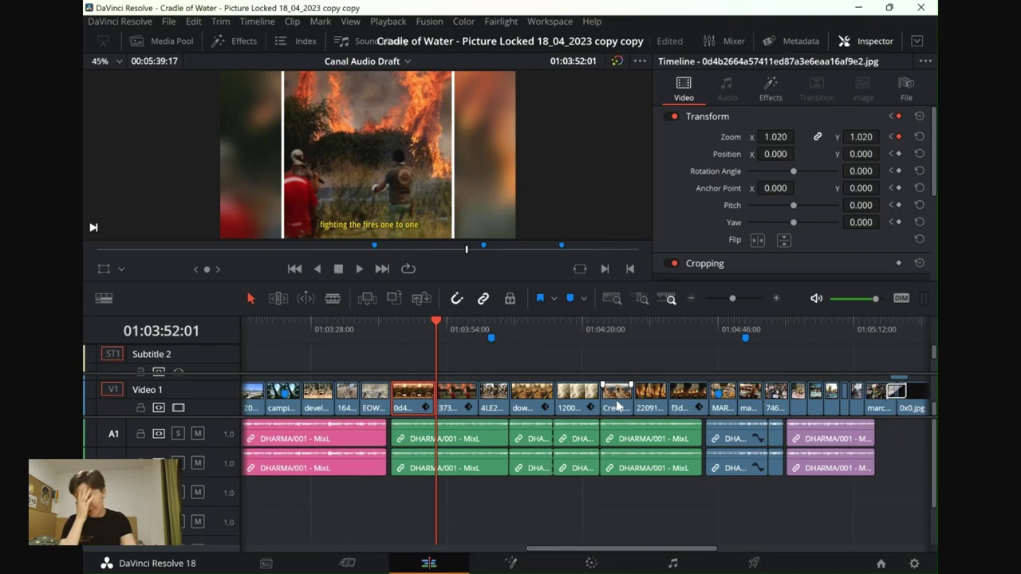
Step: Select MARCHA-AGUAS-1.jpg, magnify the timeline, and park the playhead at 01:04:44:10
left_click(726, 405)
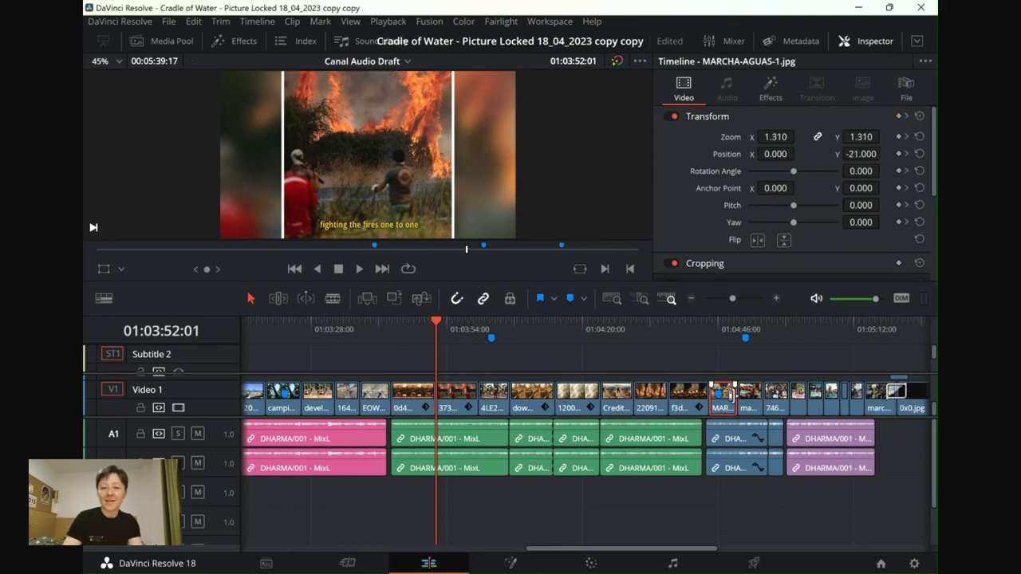
left_click(776, 298)
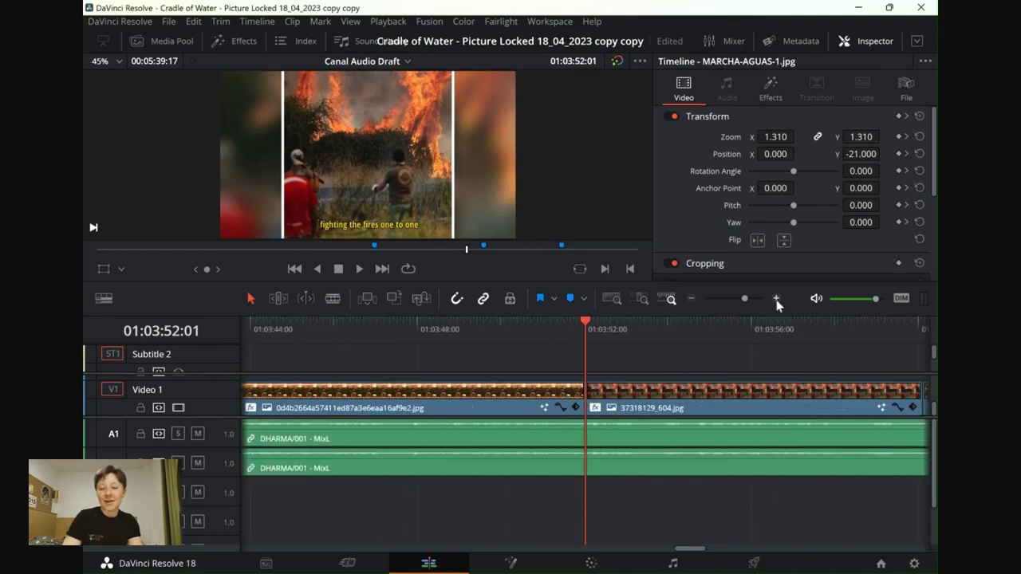
scroll(636, 399, "right", 10)
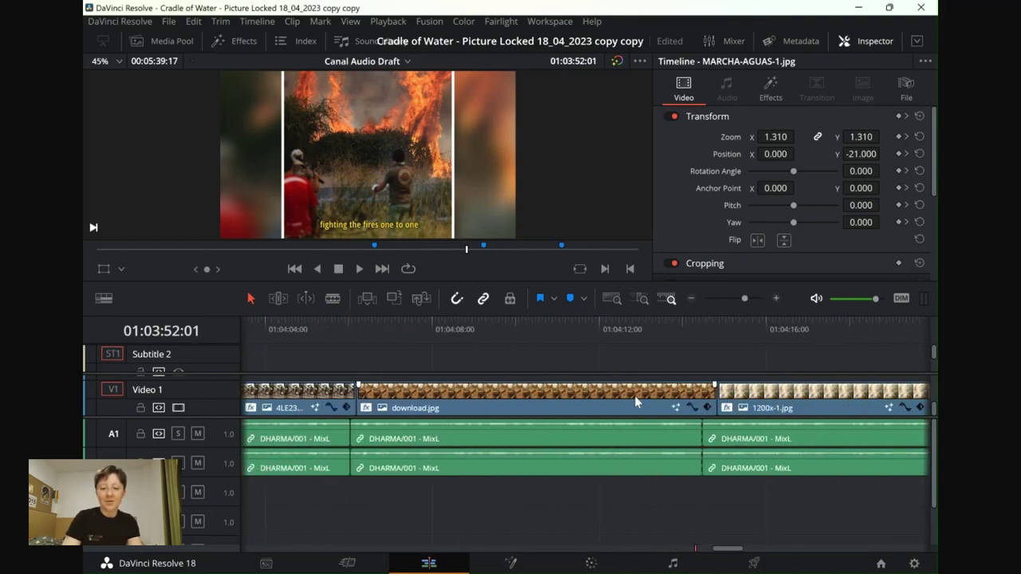
scroll(636, 401, "right", 15)
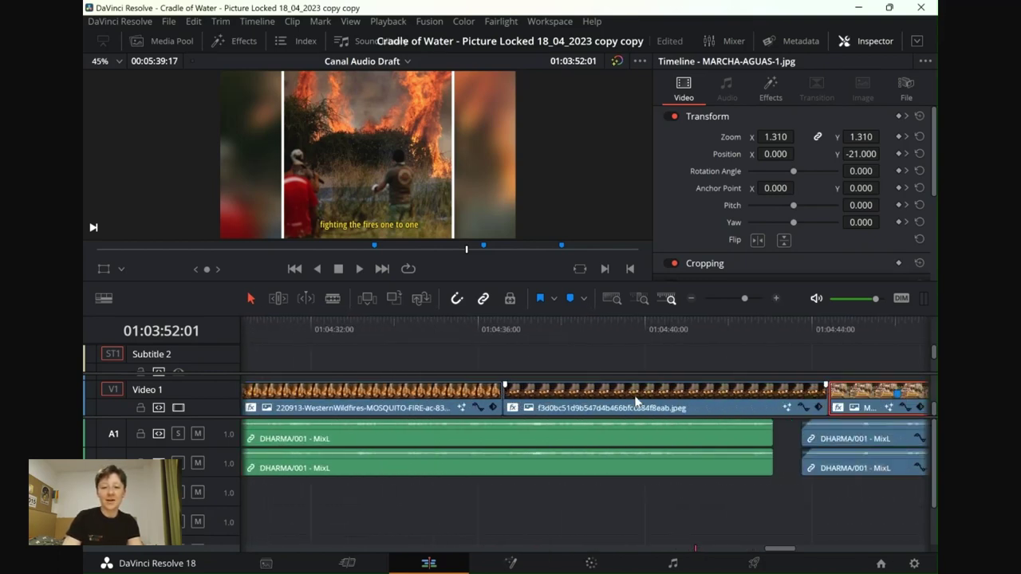
scroll(635, 401, "right", 6)
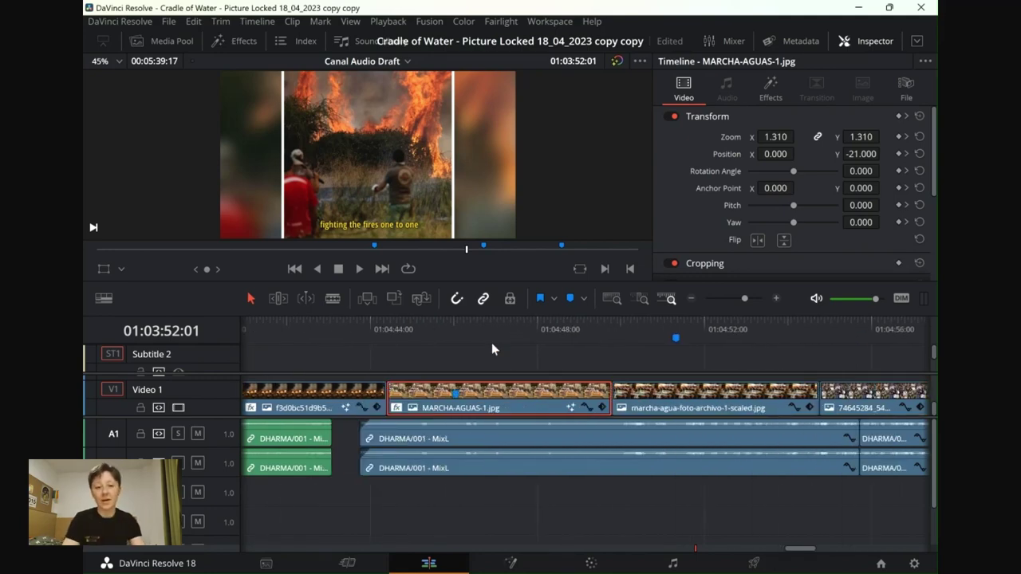
left_click(387, 327)
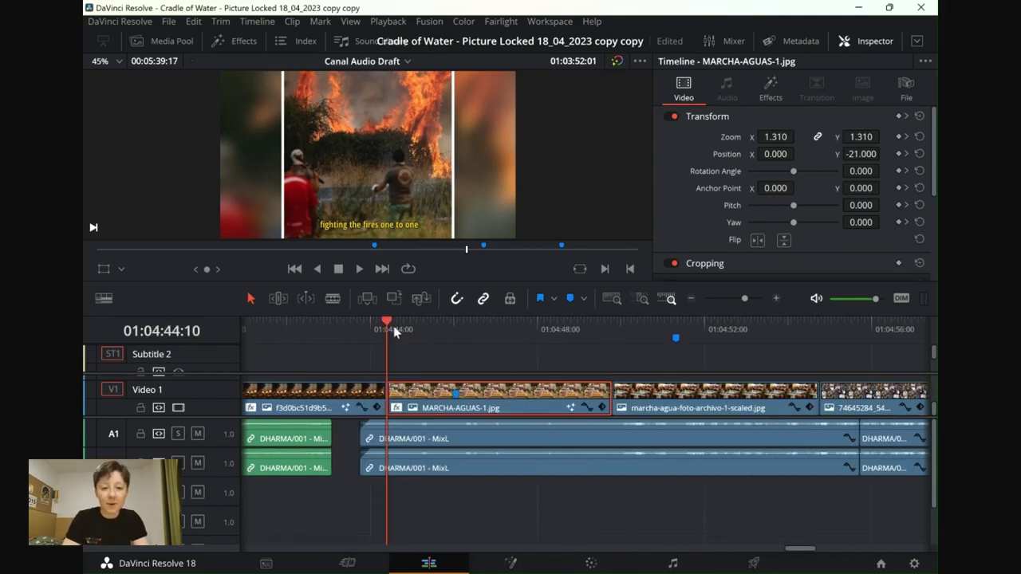
Step: Inspect the clip's Zoom keyframe curve, then hide it and zoom the timeline out
left_click(589, 406)
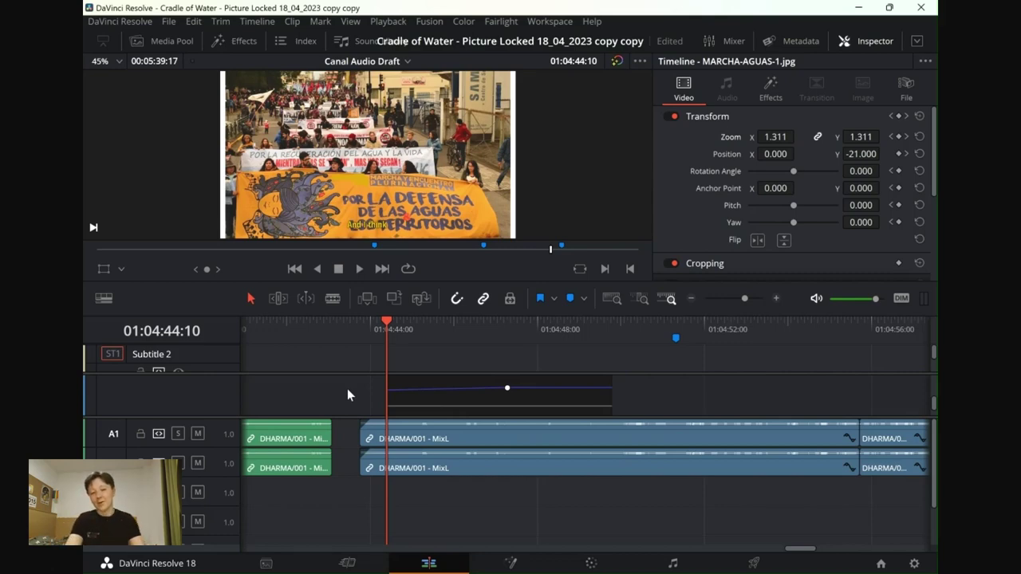
left_click_drag(632, 408, 646, 412)
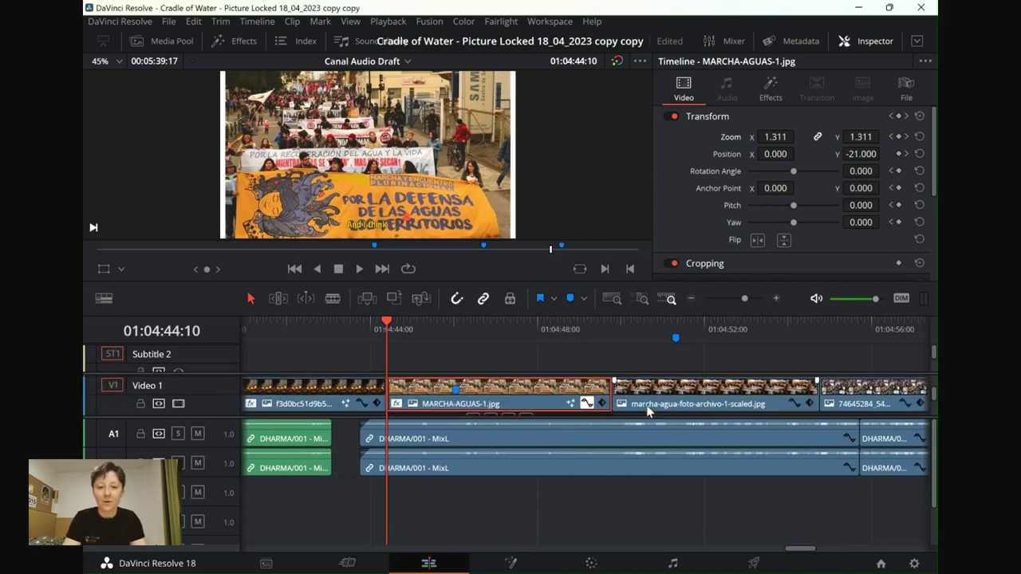
left_click(587, 411)
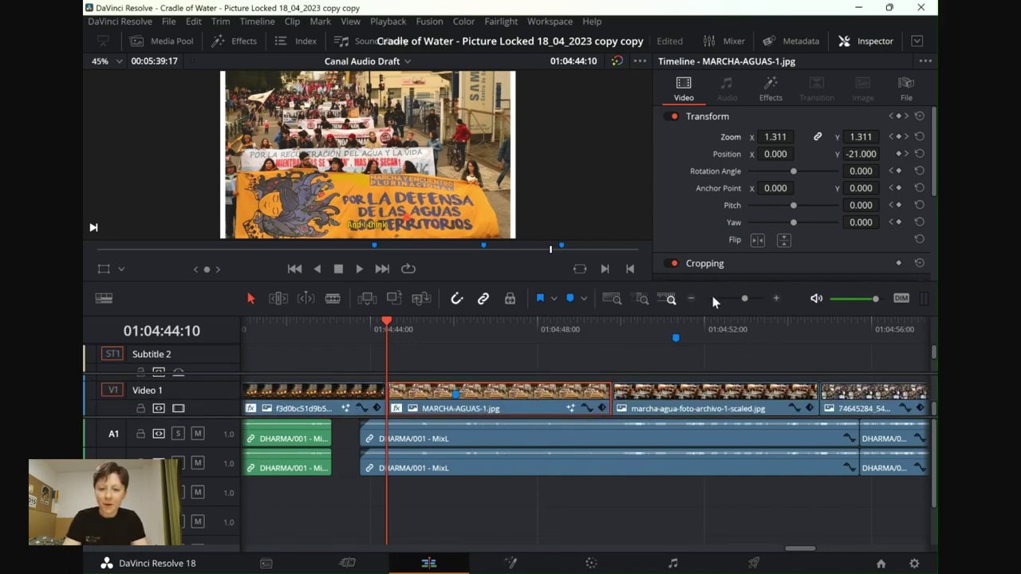
left_click(691, 298)
Step: At the sequence end, enlarge the video area to show Video 2 and 3, selecting 0x0.jpg
scroll(800, 391, "down", 1)
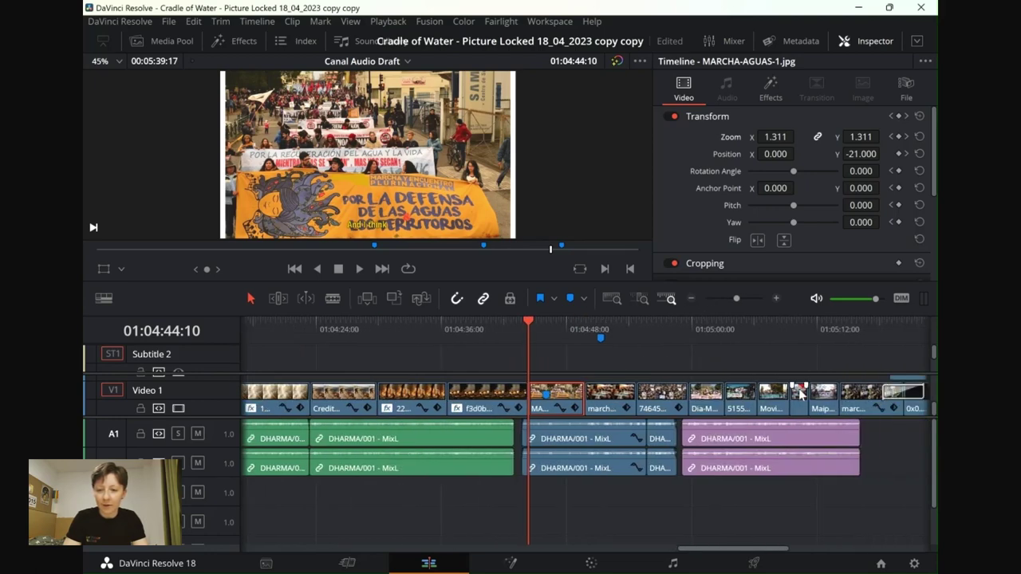
scroll(800, 391, "right", 5)
left_click(563, 327)
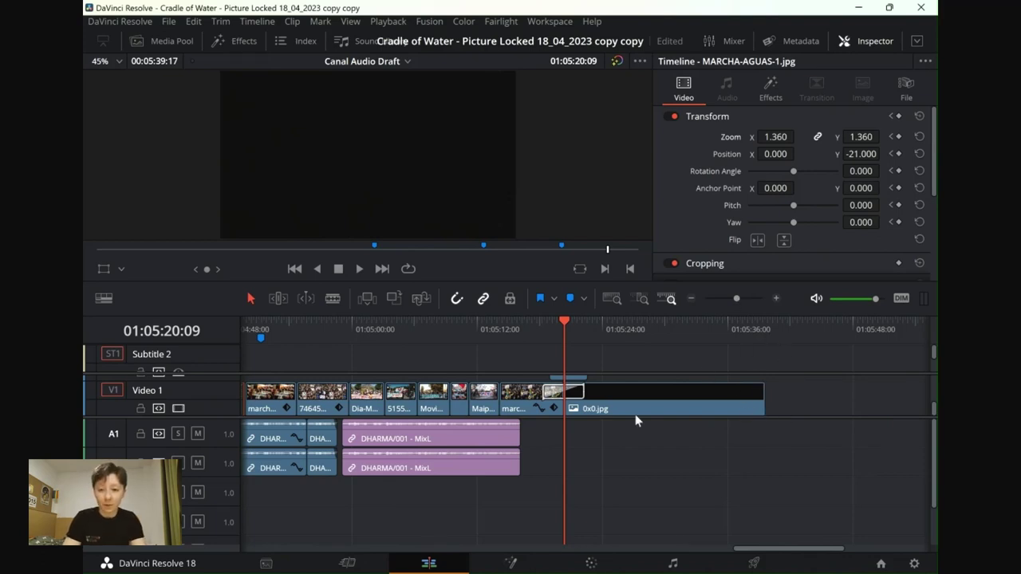
left_click_drag(787, 417, 770, 542)
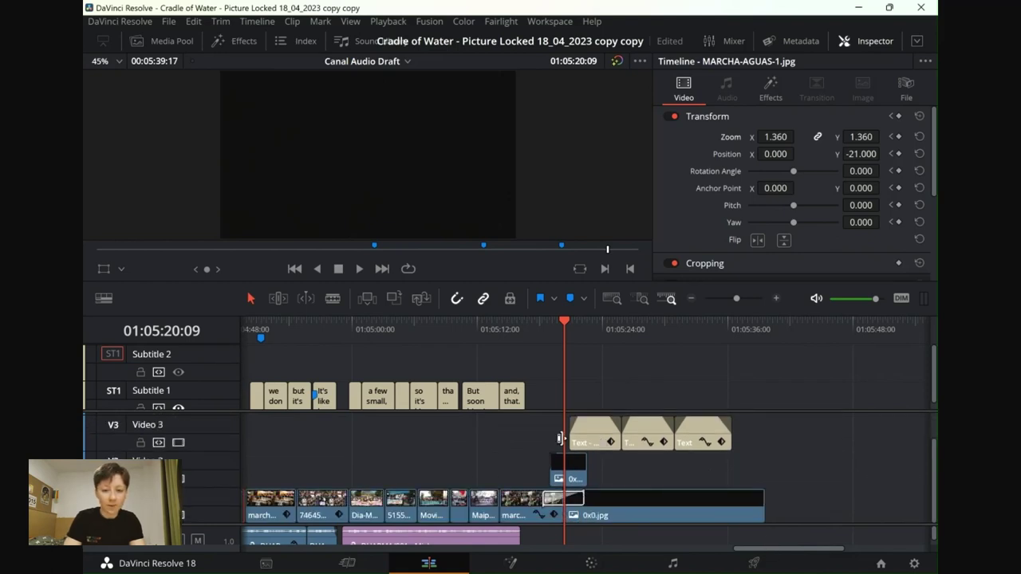
left_click(575, 477)
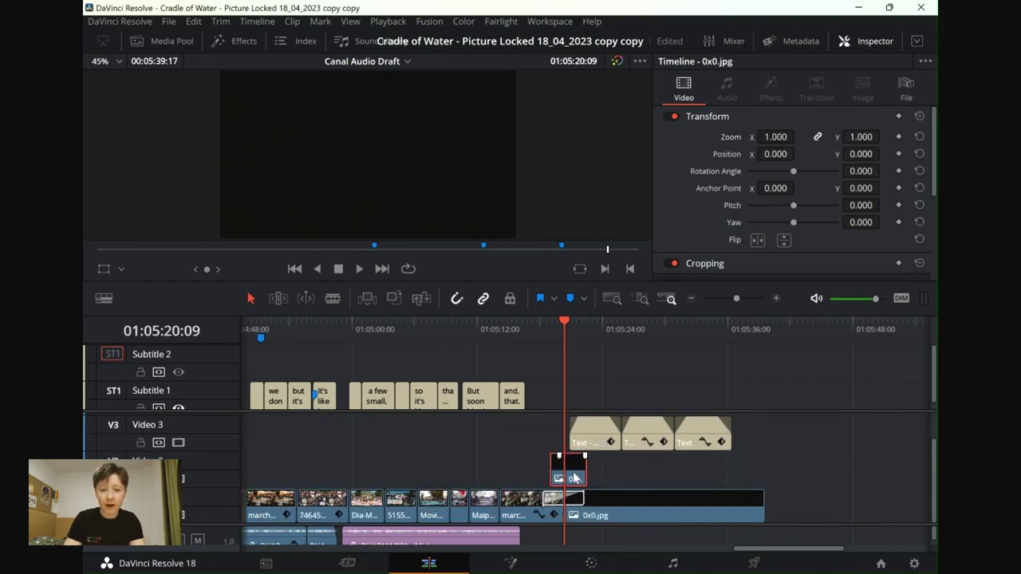
Step: Preview the Cradle of Water, Created by Group 16 and thanks cards, returning to the title
left_click(592, 329)
left_click(646, 327)
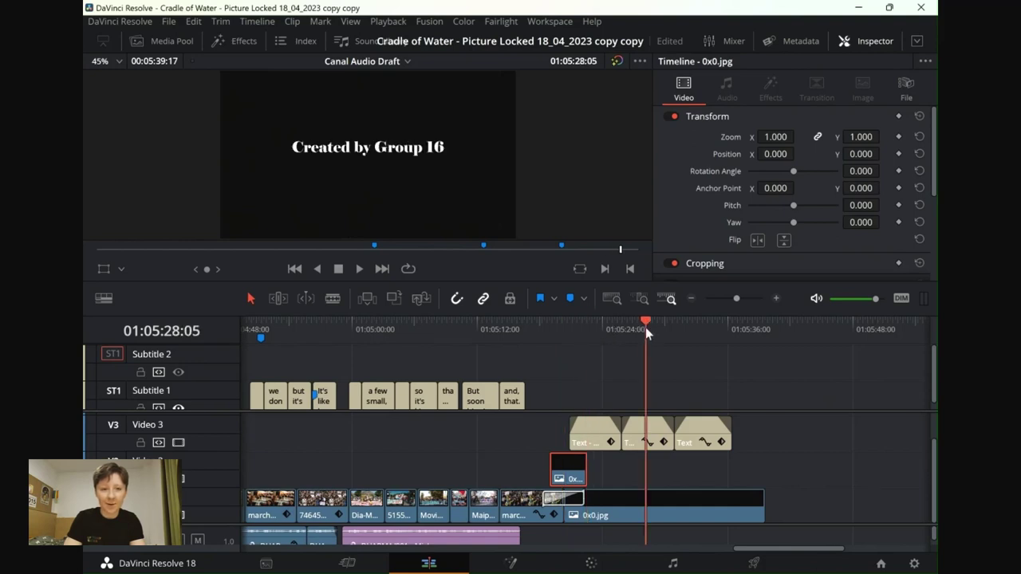
left_click(695, 328)
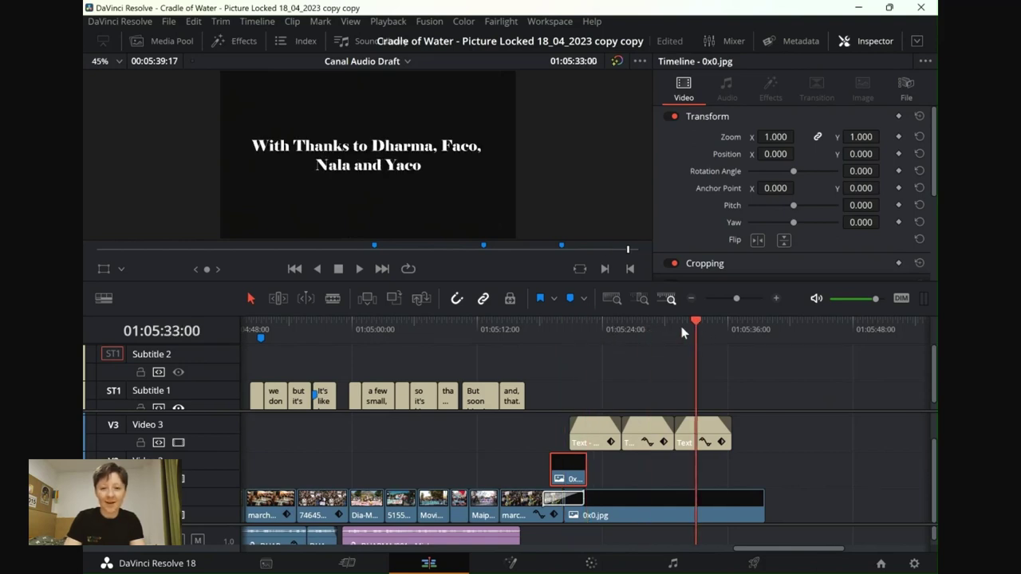
left_click(649, 330)
left_click(589, 339)
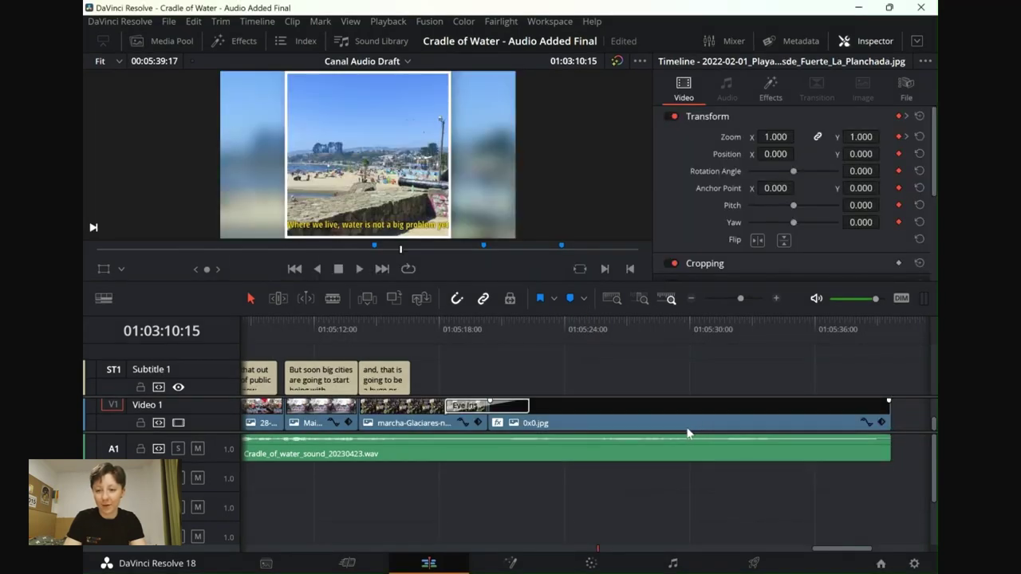
Step: Scroll the Audio Added Final timeline to its closing clips; try a Video 1 height change, then undo it
scroll(477, 479, "left", 2)
scroll(477, 478, "left", 5)
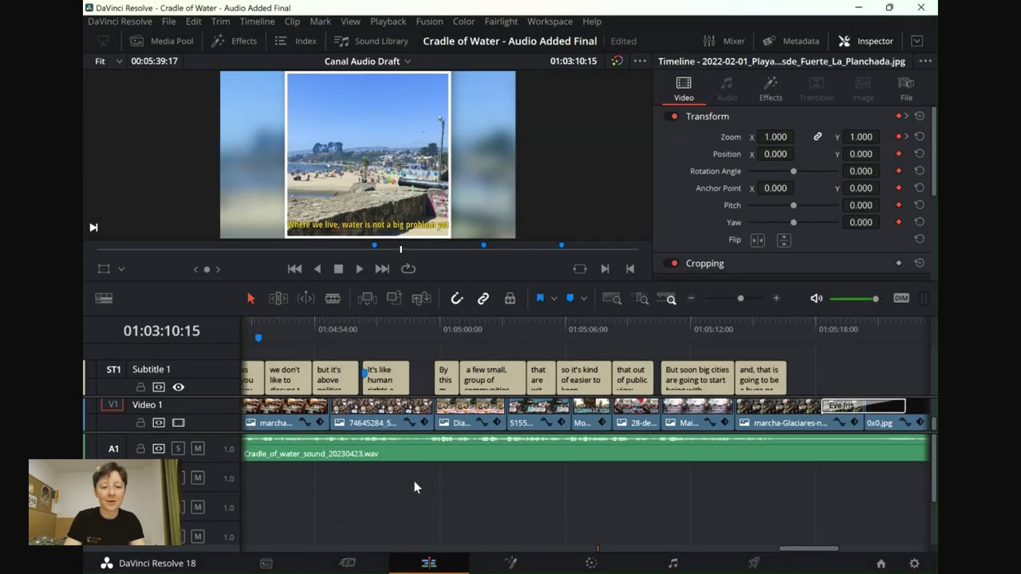
scroll(414, 486, "right", 3)
scroll(413, 487, "right", 3)
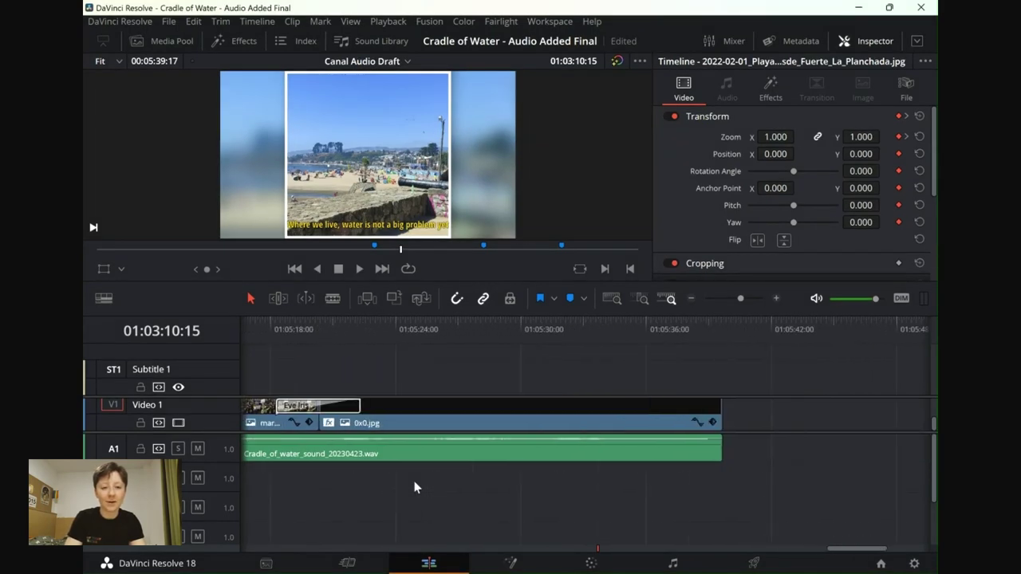
scroll(414, 486, "right", 4)
scroll(414, 486, "left", 4)
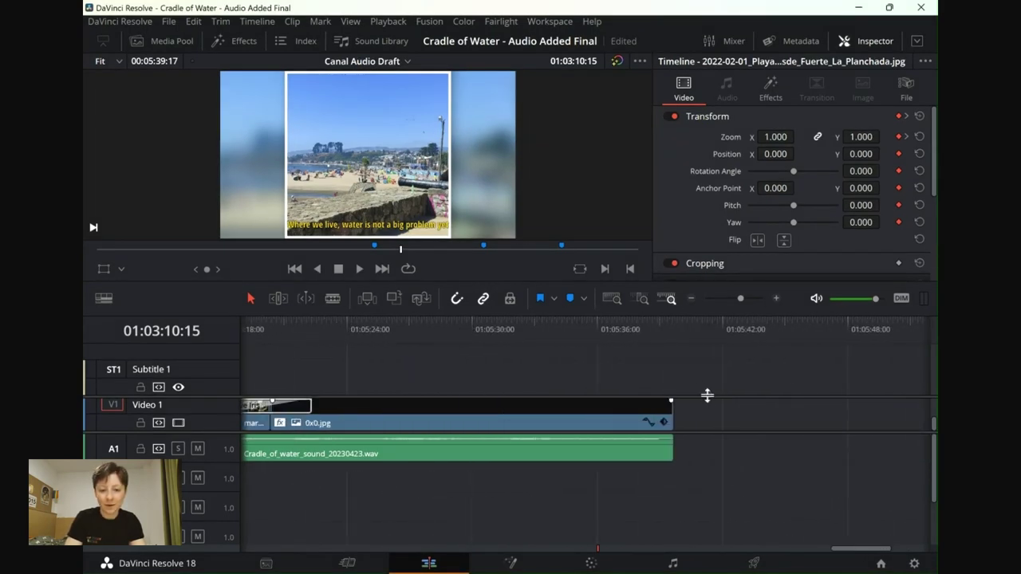
left_click_drag(706, 396, 707, 420)
key("ctrl+z")
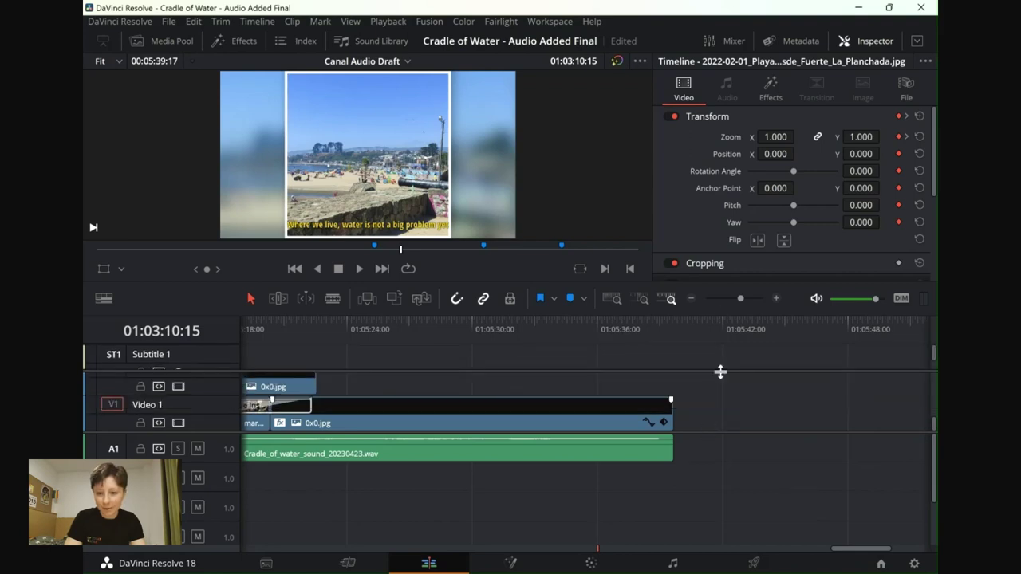
Step: Expand the video tracks and show the fade-in/fade-out curve on the Text - Cradle of Water clip
left_click_drag(718, 432, 723, 549)
scroll(725, 486, "left", 1)
scroll(723, 488, "left", 1)
scroll(723, 488, "up", 4)
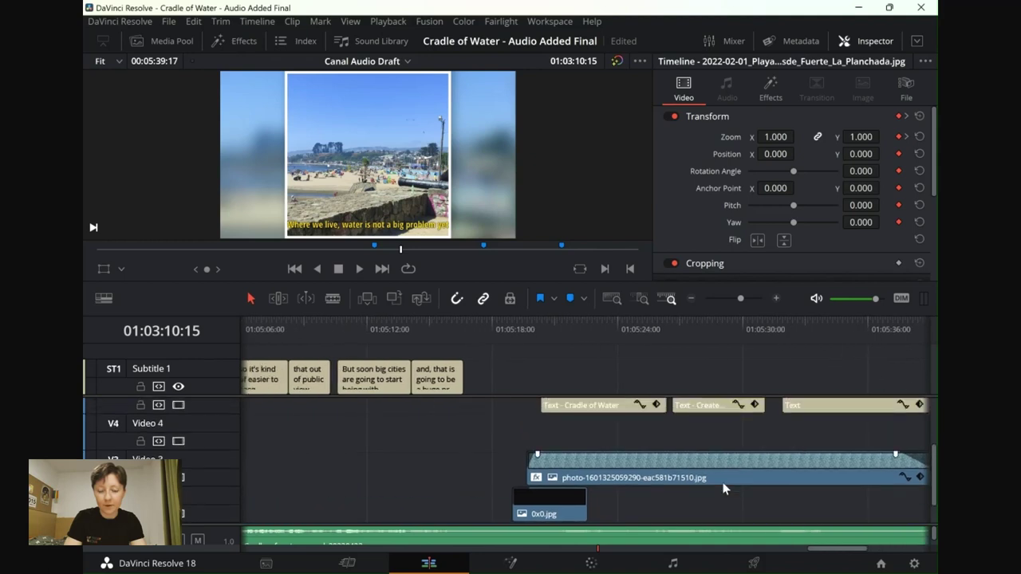
scroll(722, 488, "down", 1)
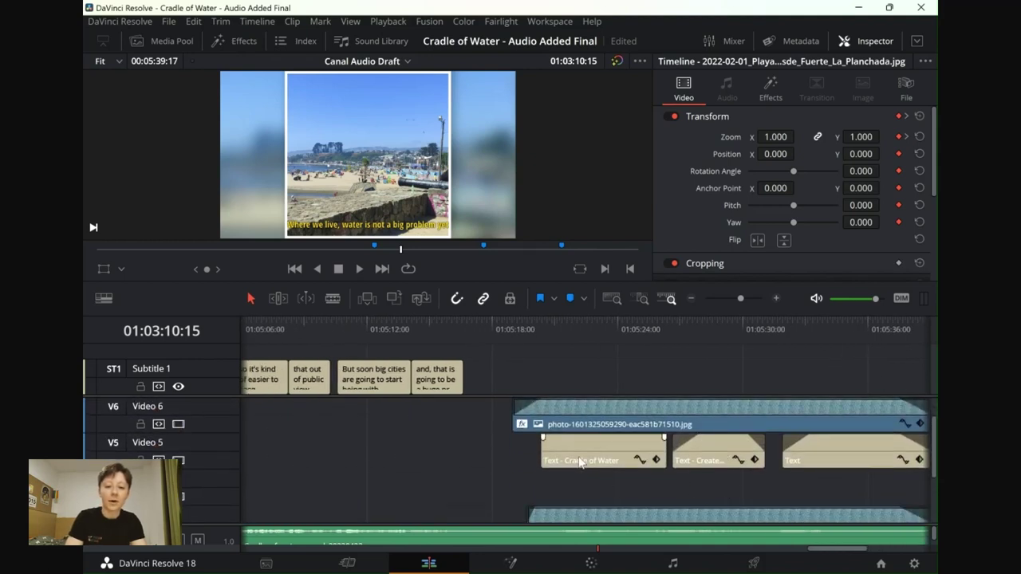
left_click(641, 460)
Step: Preview the Cradle of Water title over the Video 6 photo backdrop
scroll(681, 469, "up", 1)
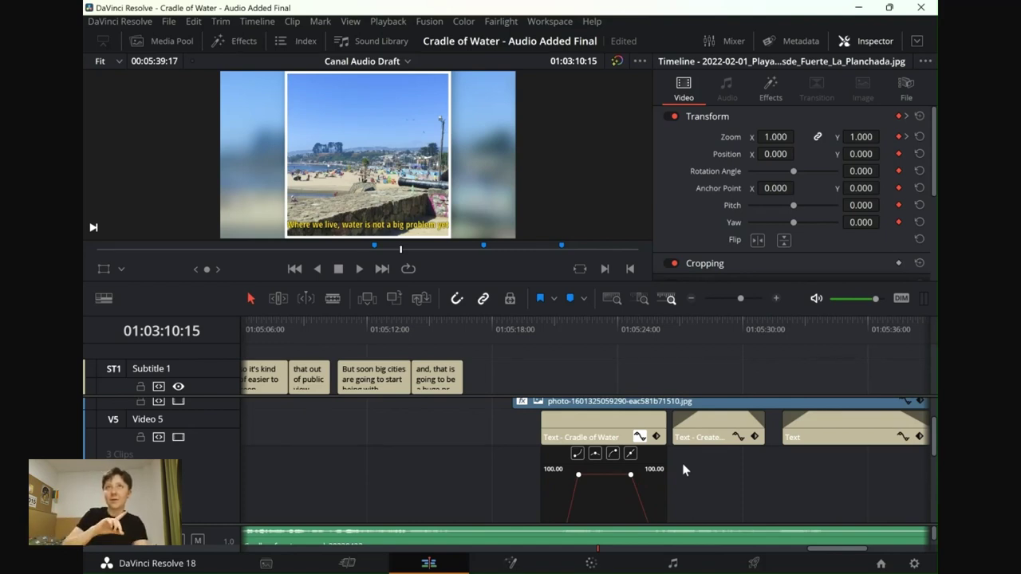
scroll(683, 470, "down", 1)
scroll(683, 470, "down", 2)
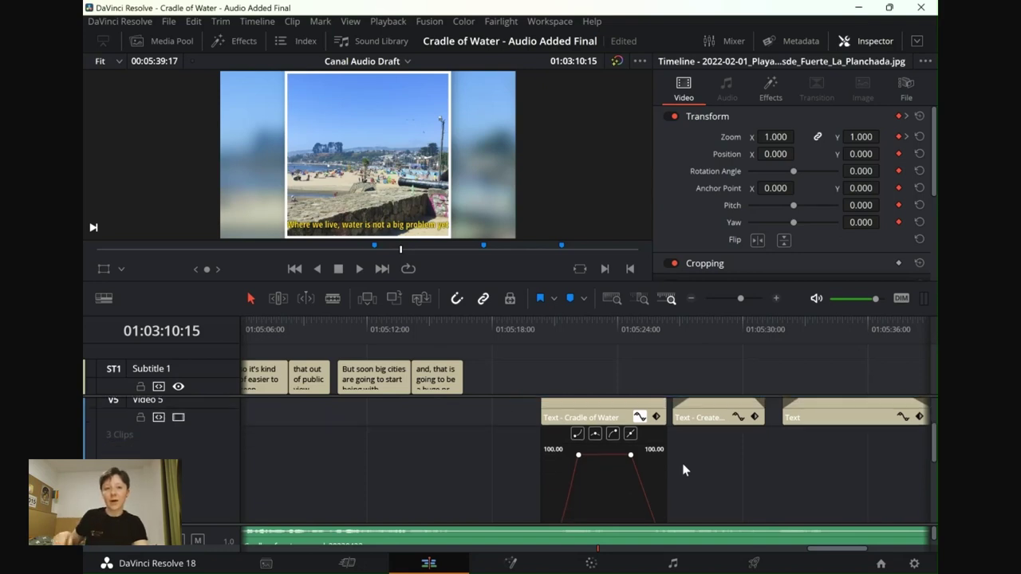
scroll(683, 470, "down", 3)
scroll(683, 470, "down", 2)
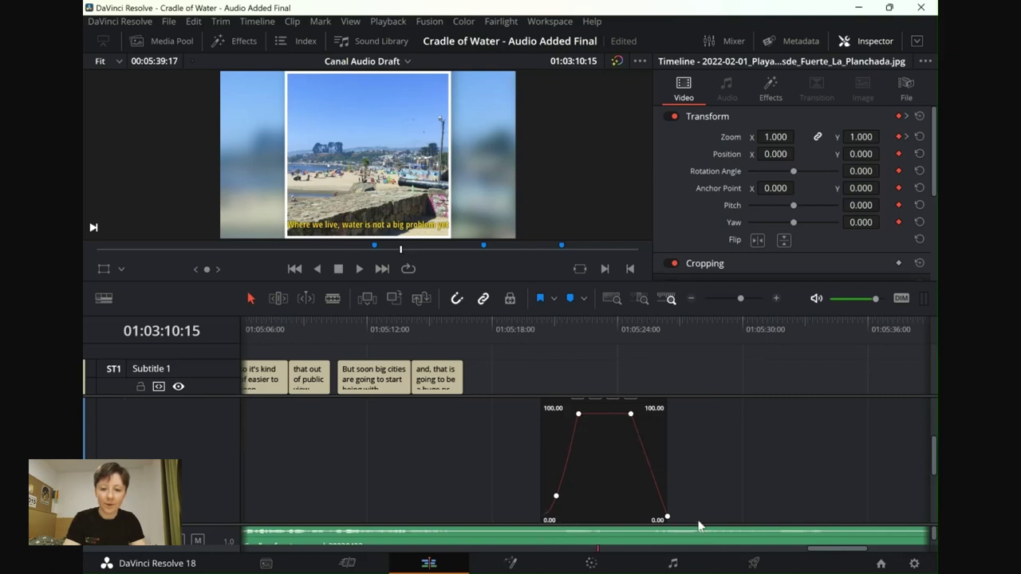
scroll(691, 469, "up", 4)
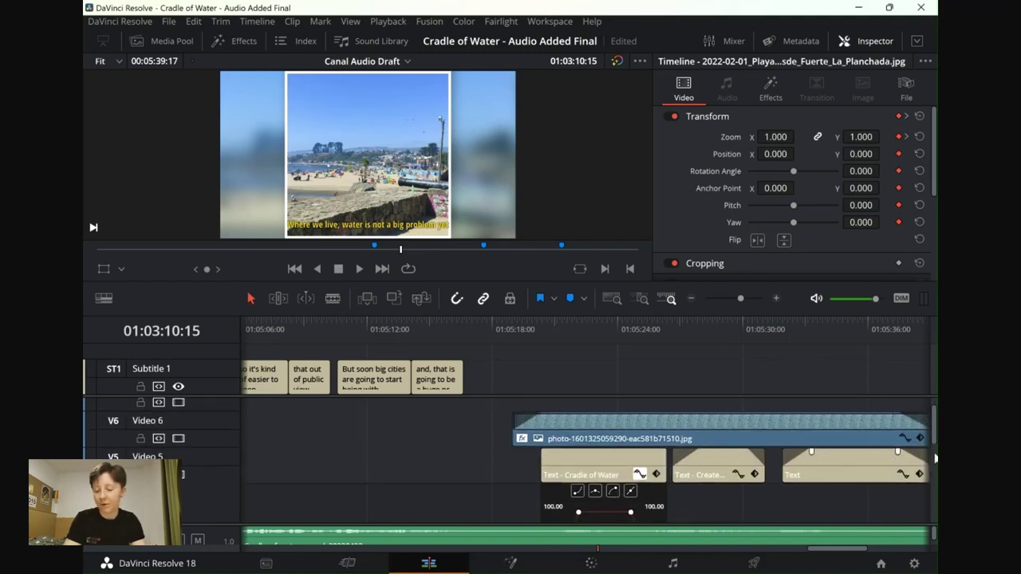
left_click(598, 327)
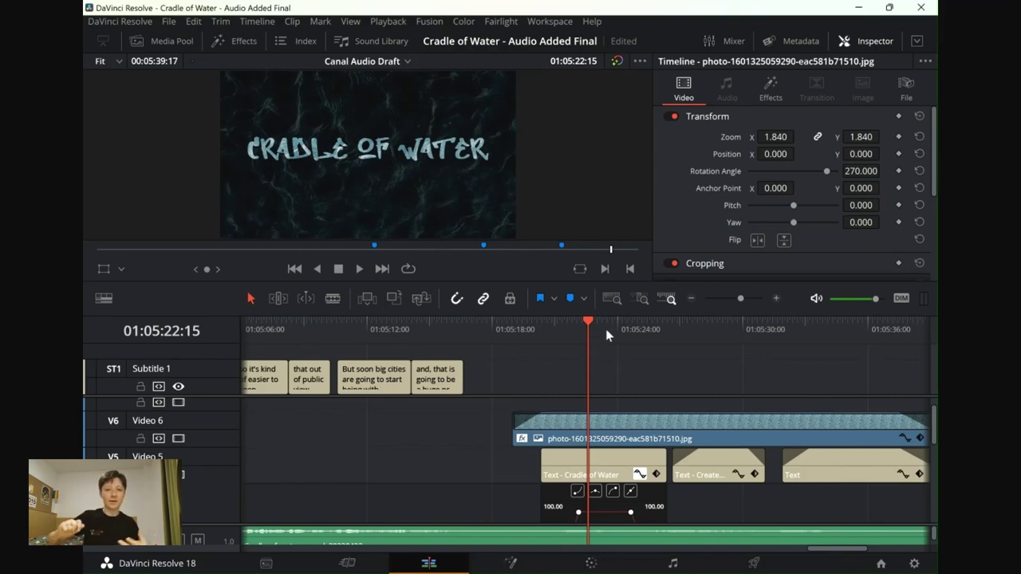
left_click(690, 329)
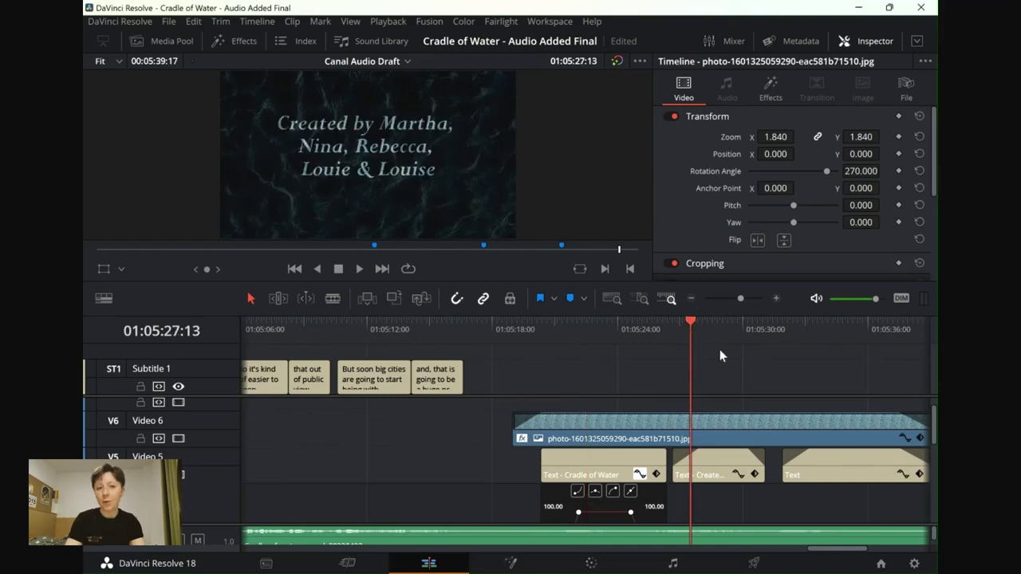
left_click(850, 330)
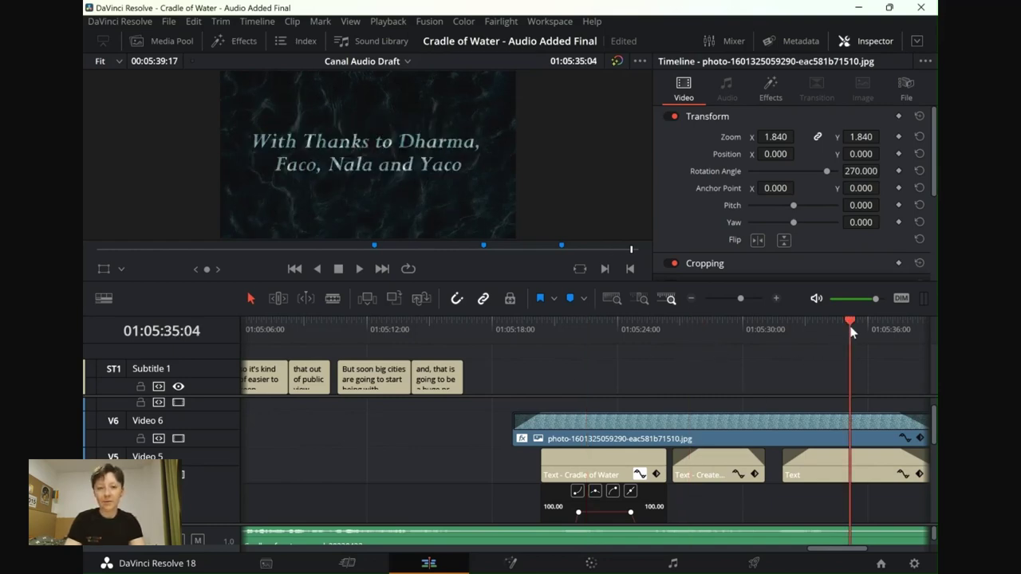
left_click(724, 328)
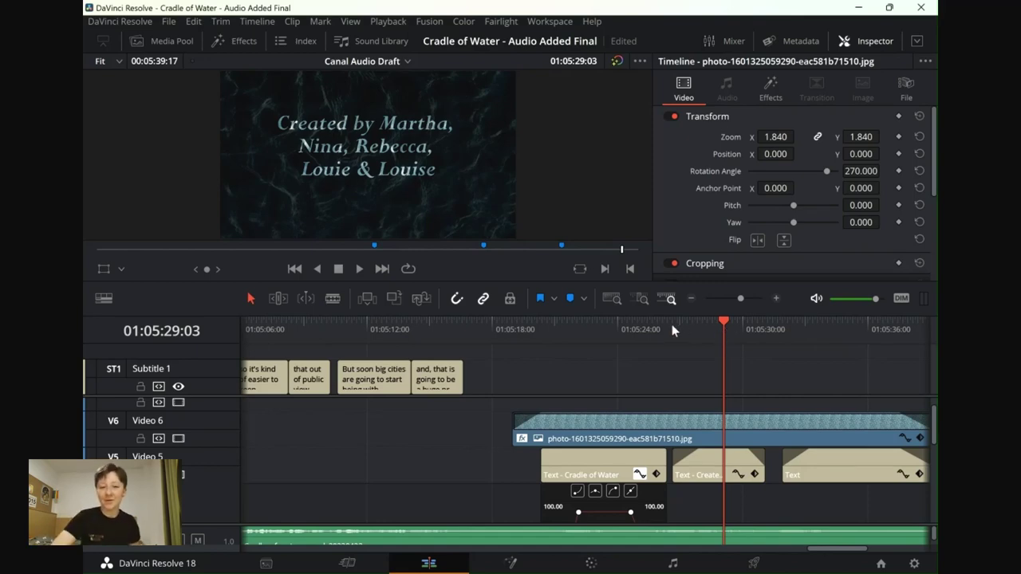
Step: Select the Video 6 photo background and compare its Fast Noise effect with its video composite settings
left_click(635, 329)
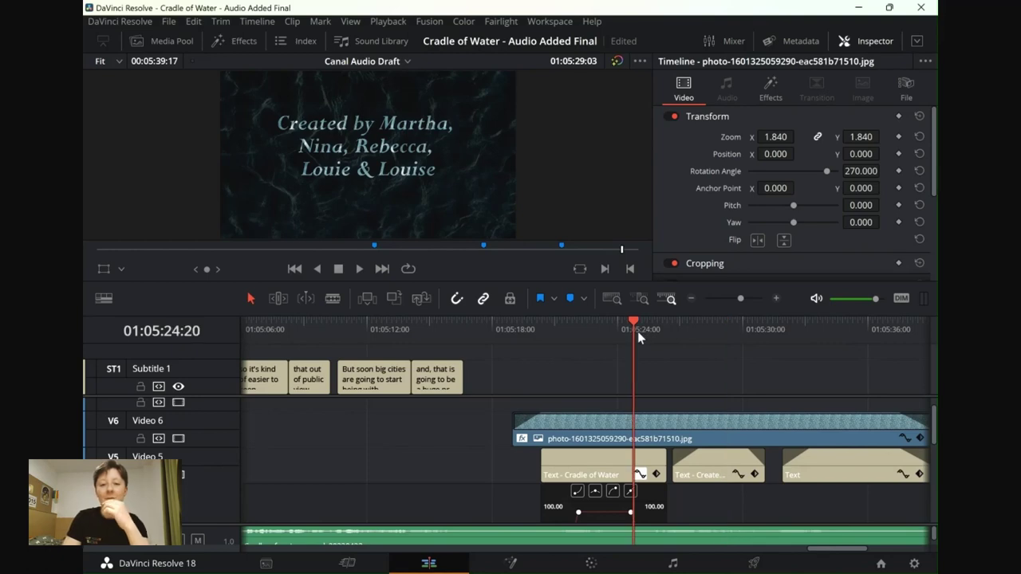
left_click(637, 427)
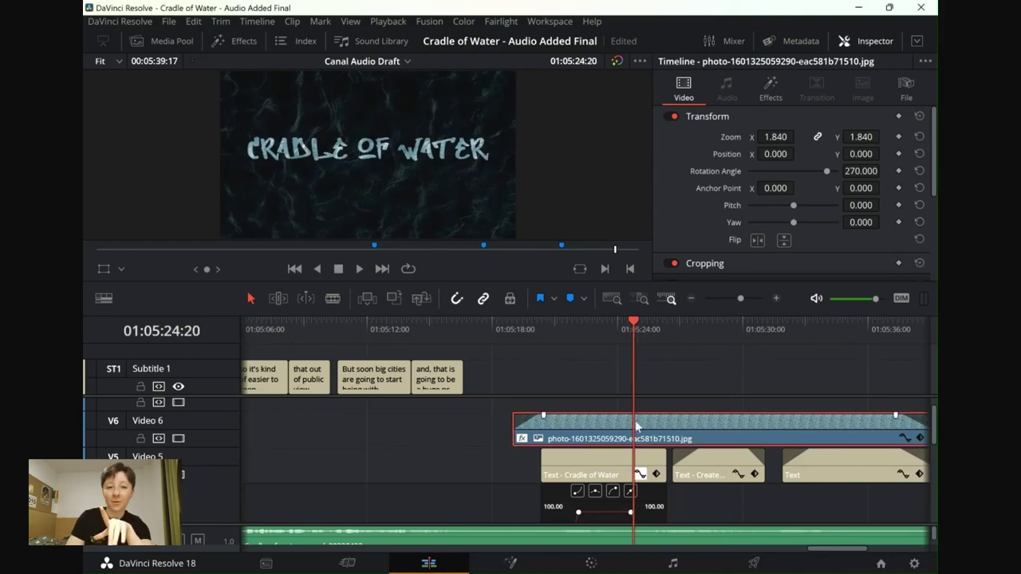
left_click(772, 87)
scroll(827, 177, "down", 5)
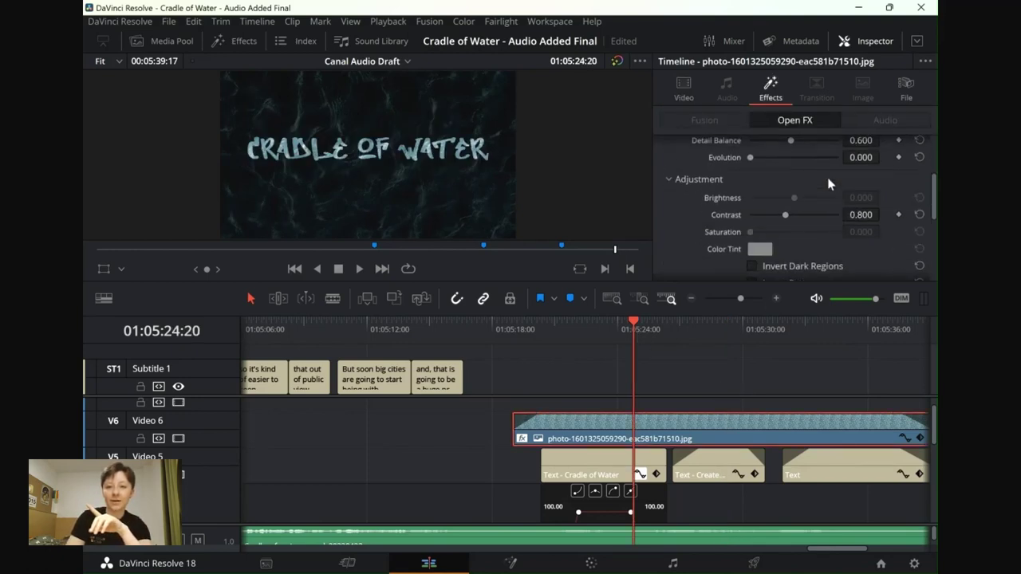
left_click(700, 96)
scroll(688, 183, "down", 5)
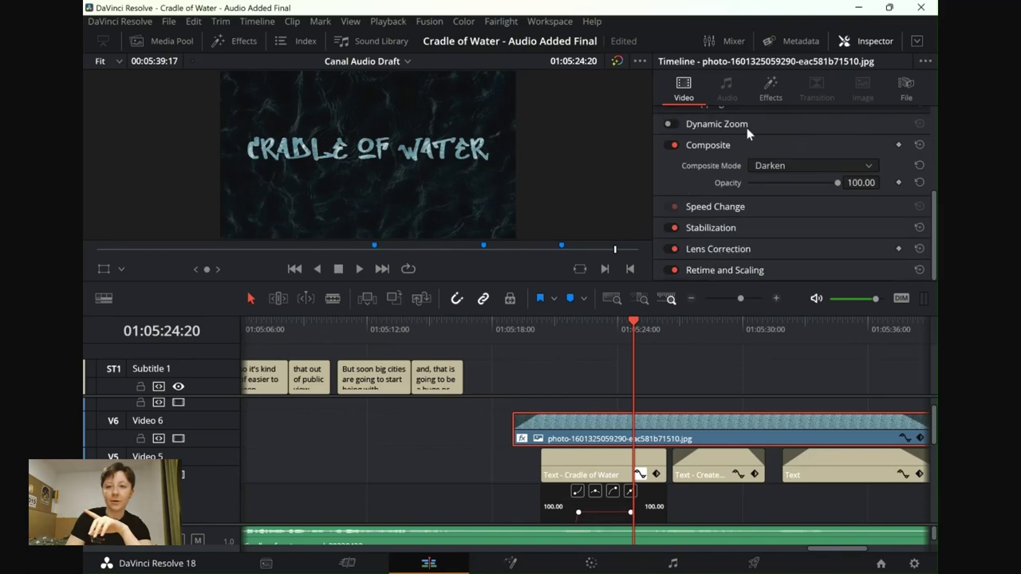
left_click(767, 88)
scroll(734, 176, "up", 5)
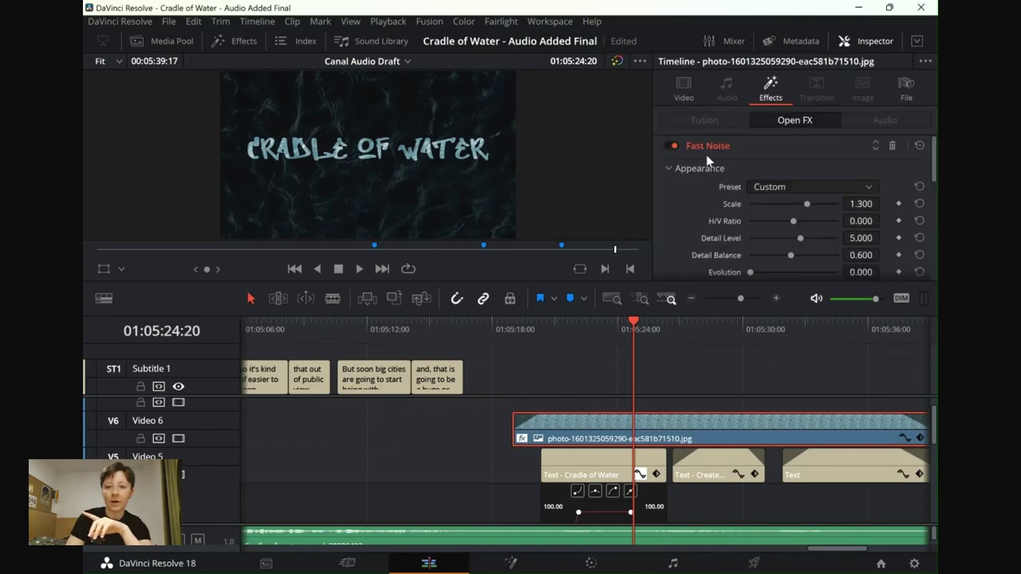
left_click(688, 86)
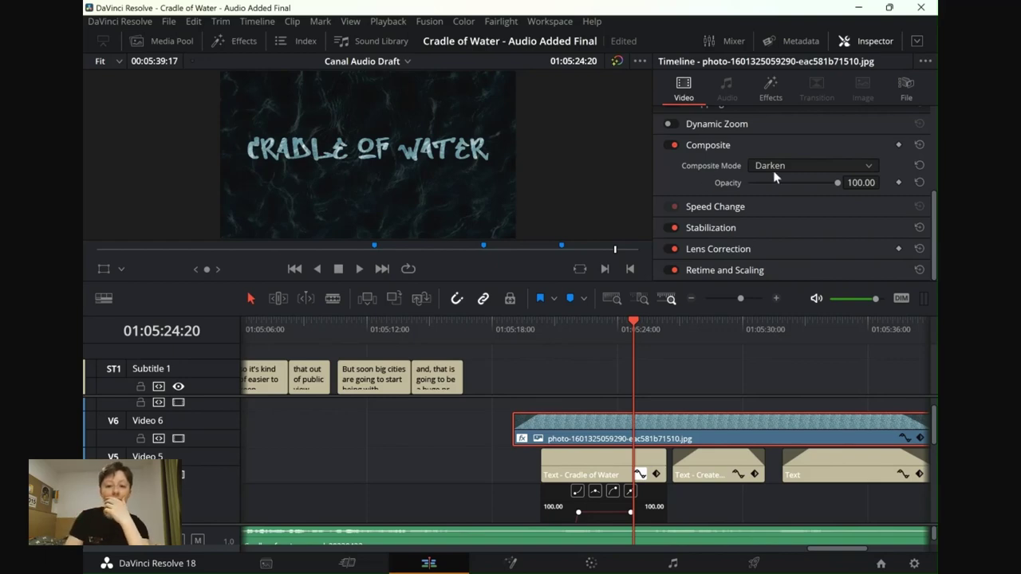
Step: Select the Video 3 photo copy to show its Pin Light blend at 25.19 opacity
scroll(539, 431, "down", 3)
scroll(539, 438, "down", 4)
left_click(563, 425)
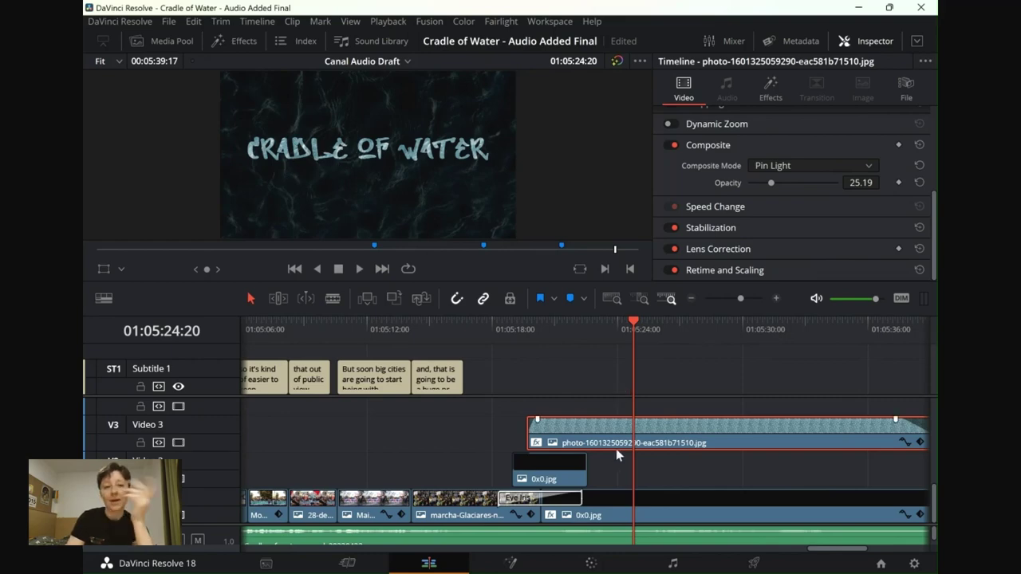
Step: Review the opening sea shots at 01:00:07:23 and 01:00:14:05, then the cracked-earth shot
scroll(616, 448, "left", 4)
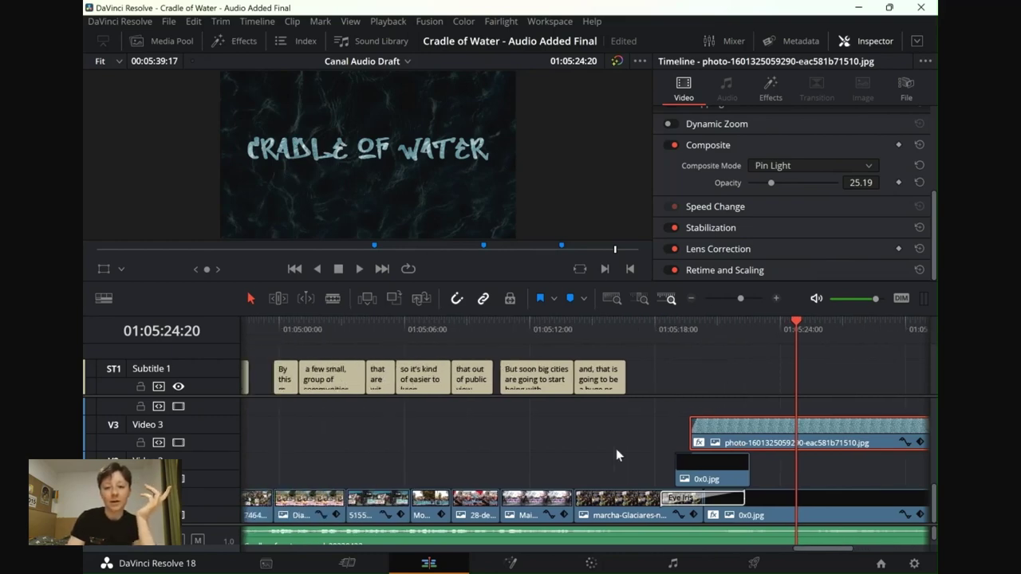
scroll(616, 448, "left", 15)
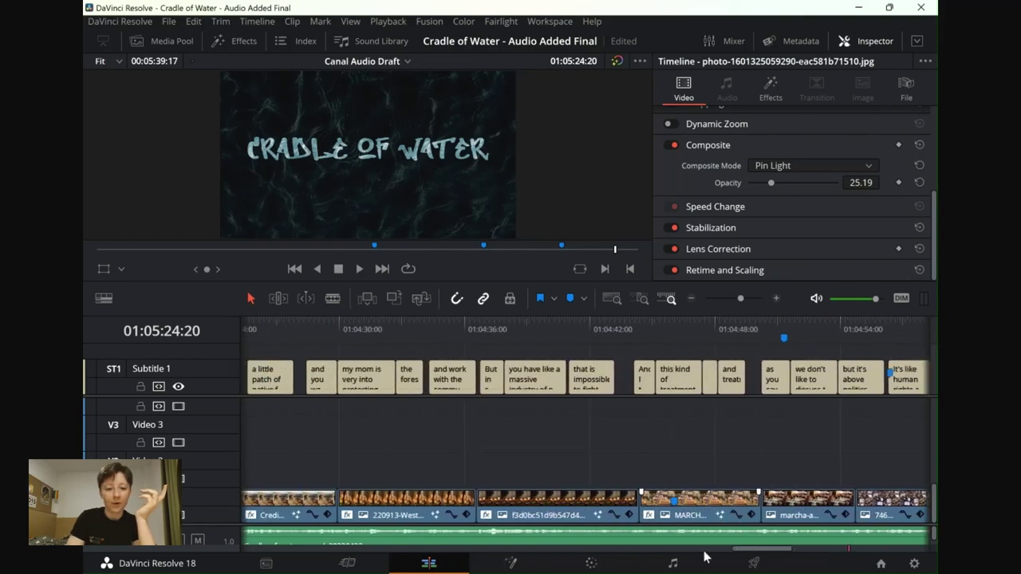
left_click_drag(705, 550, 263, 550)
left_click(406, 327)
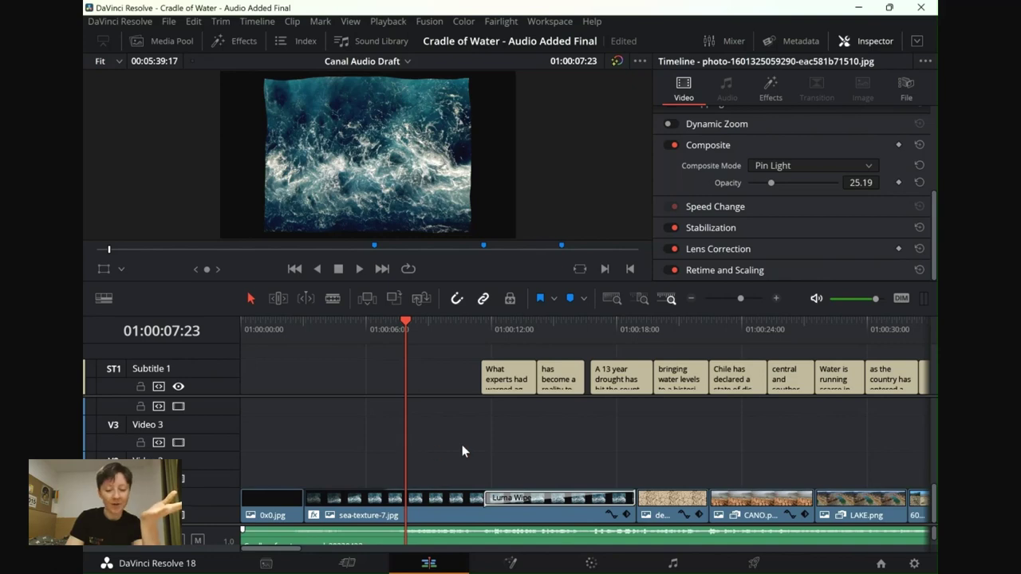
left_click(535, 326)
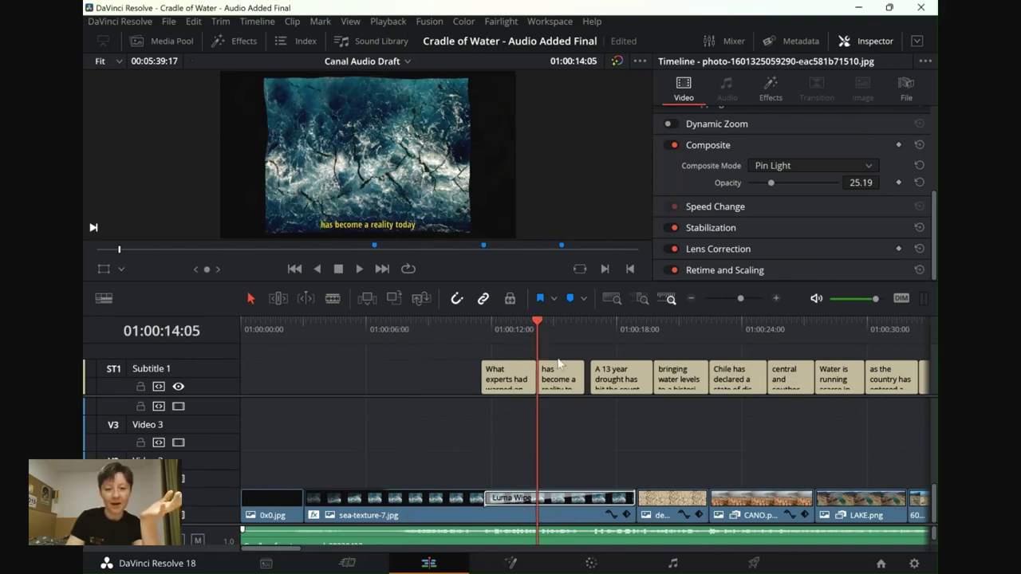
left_click(579, 331)
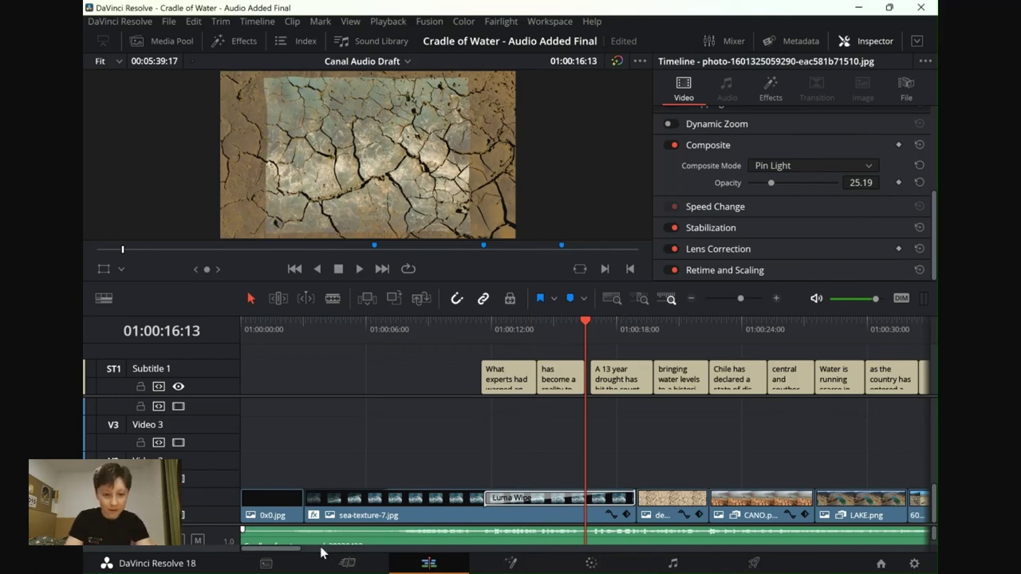
Step: Move the playhead to the protest banner frame at 01:05:12:16 and open the Color page
left_click_drag(291, 550, 839, 547)
left_click(655, 330)
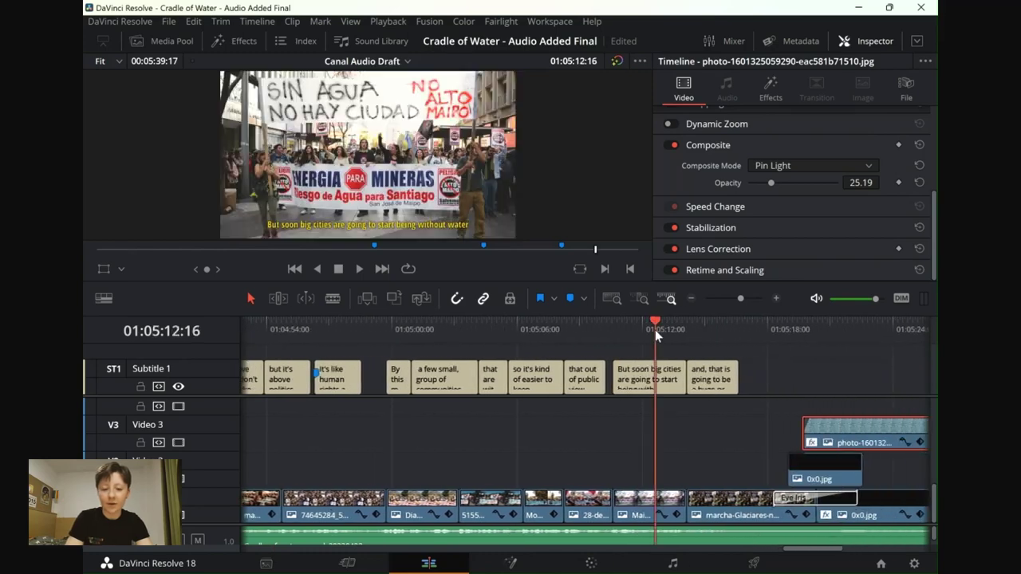
left_click(605, 561)
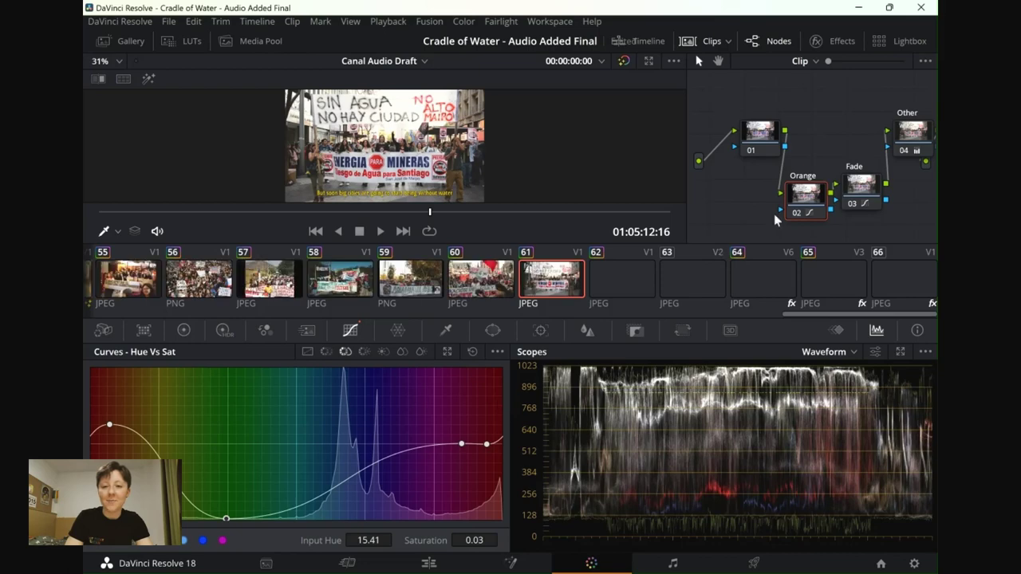
Step: Browse clips 62, 58, 50 and 51, then add a Hue vs Sat point on firefighter clip 51
left_click(619, 278)
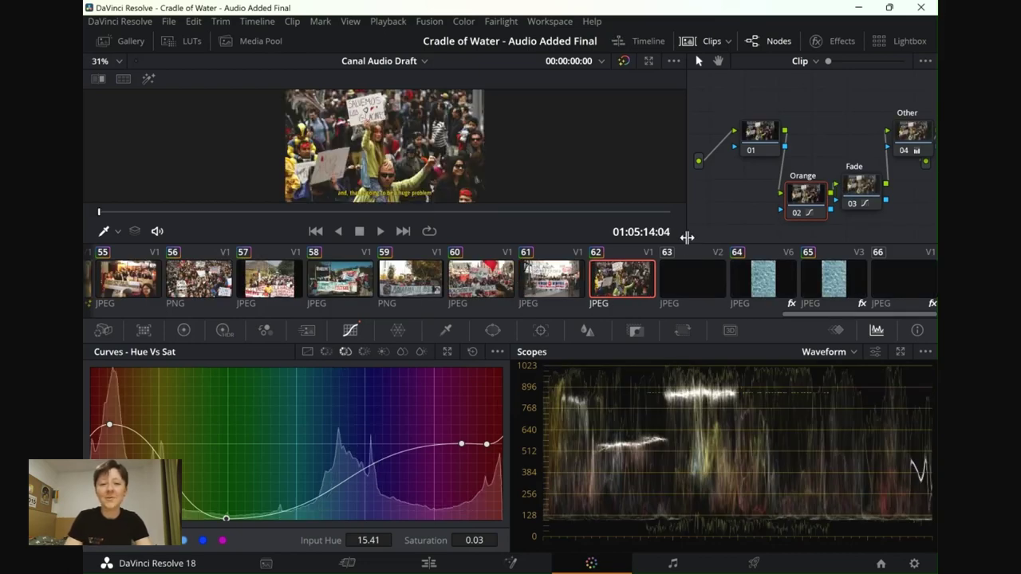
left_click(365, 285)
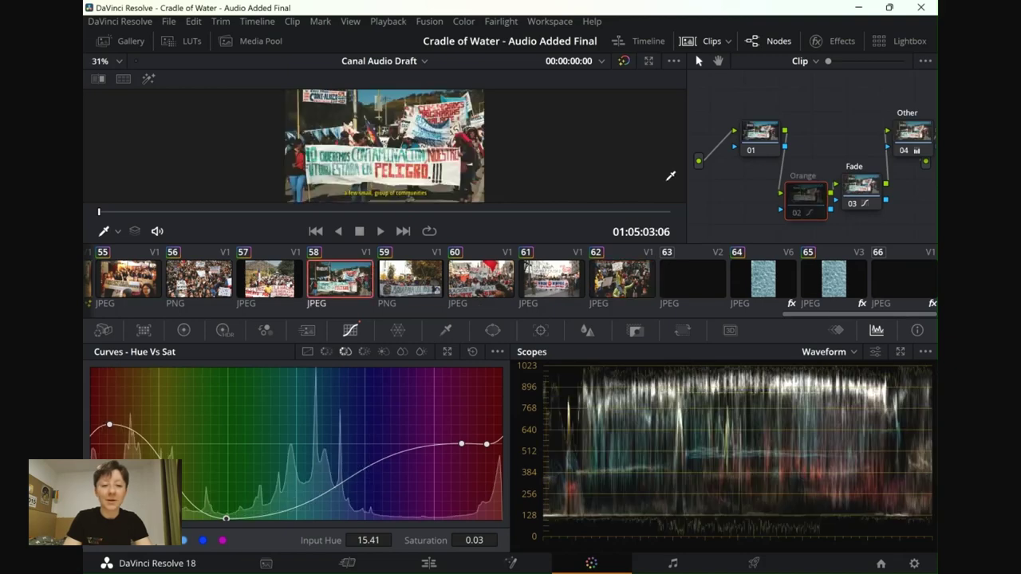
scroll(403, 284, "up", 6)
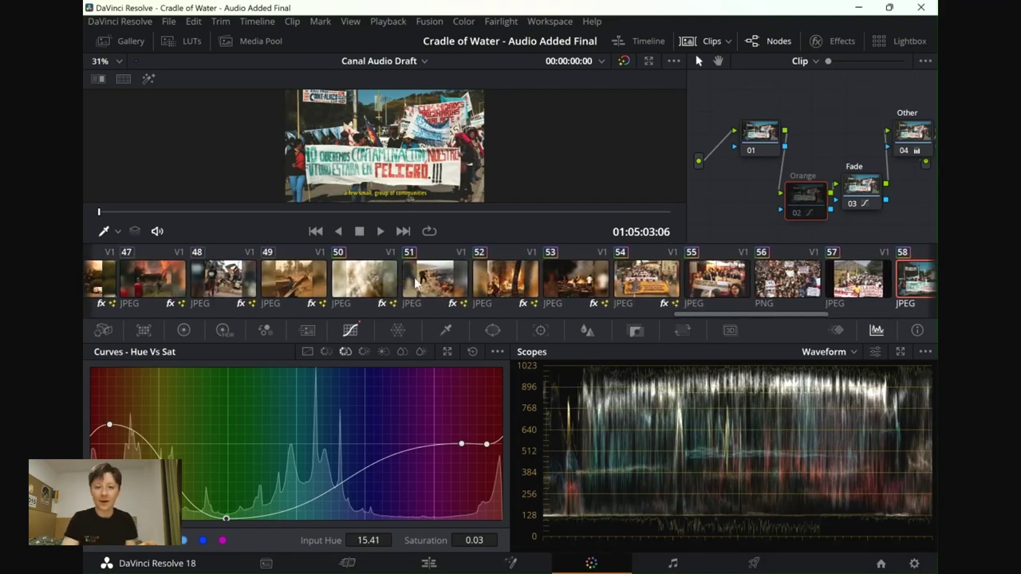
left_click(417, 284)
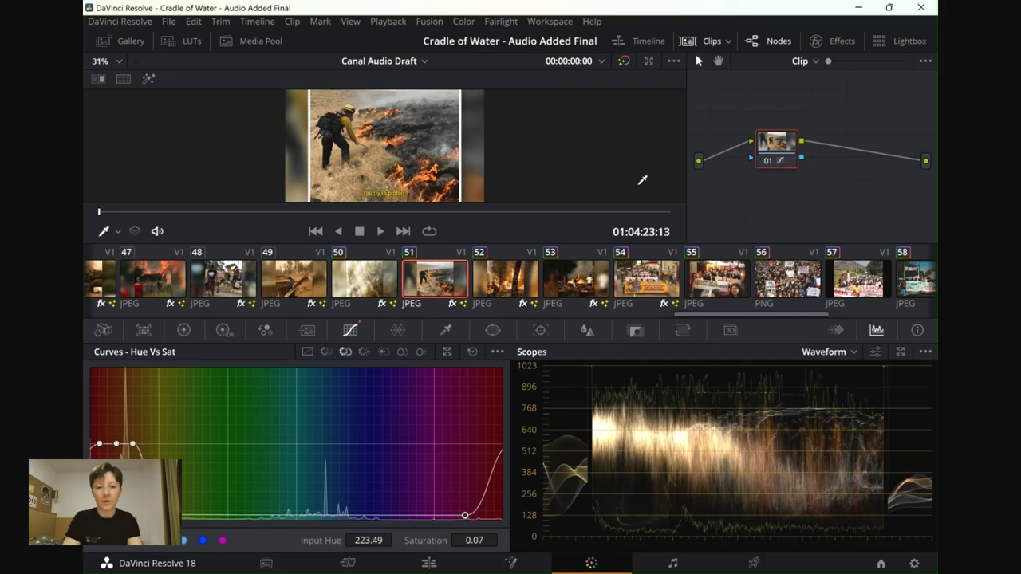
left_click(371, 287)
left_click(433, 287)
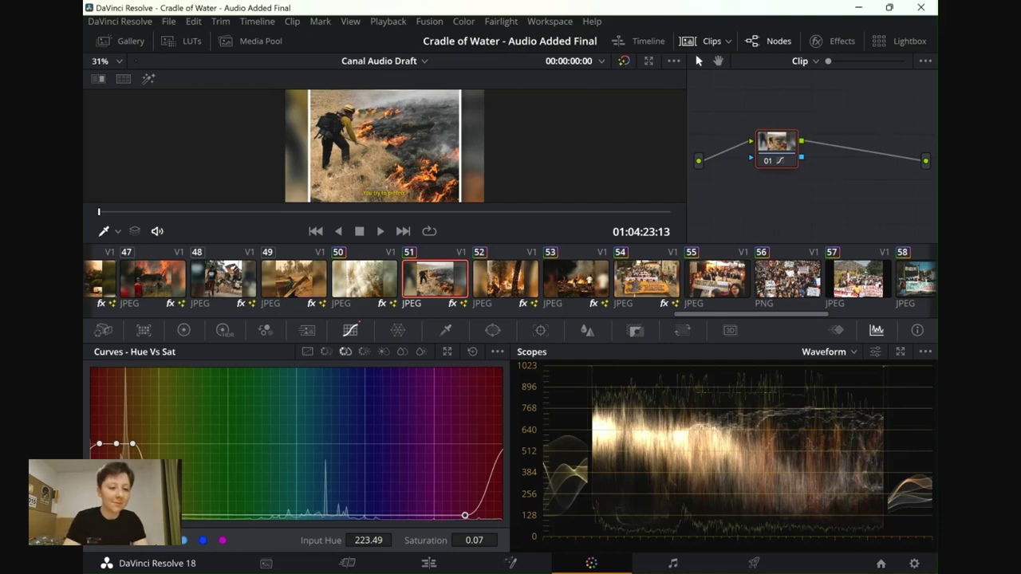
left_click(116, 444)
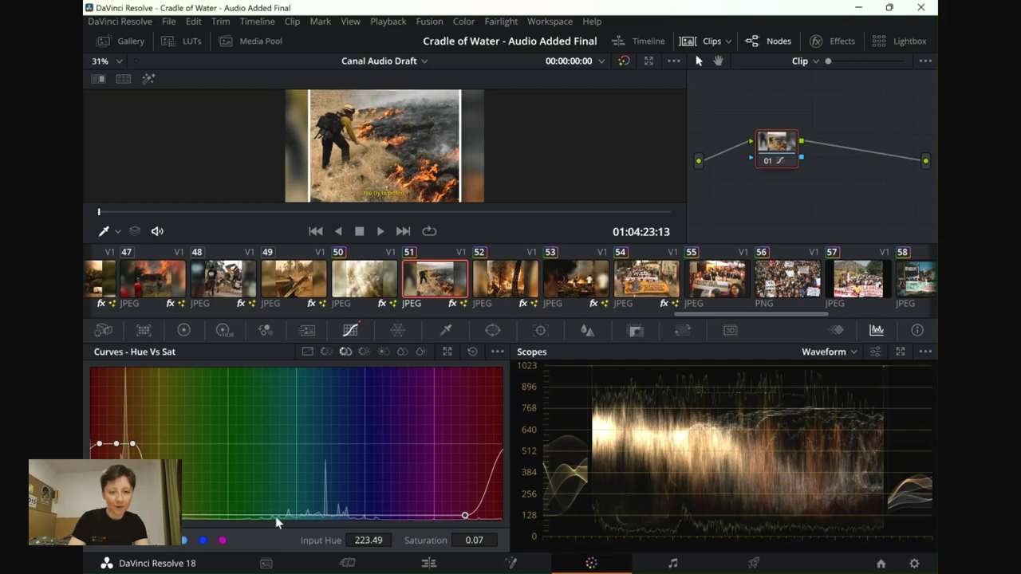
Step: Step through clips 52–56 and lower the Hue vs Sat curve's low point on Chile crowd clip 56
left_click(515, 281)
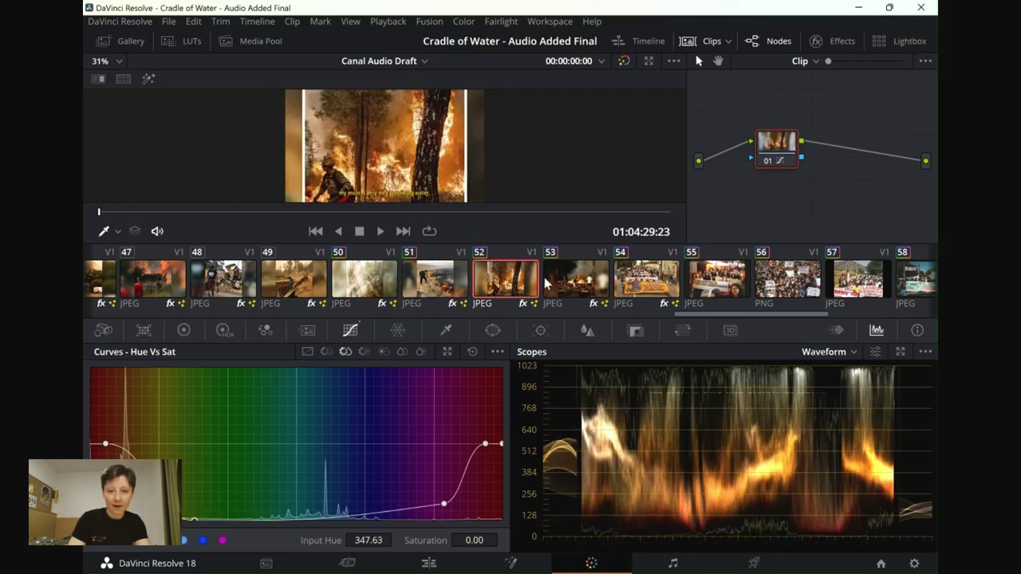
left_click(581, 282)
left_click(634, 289)
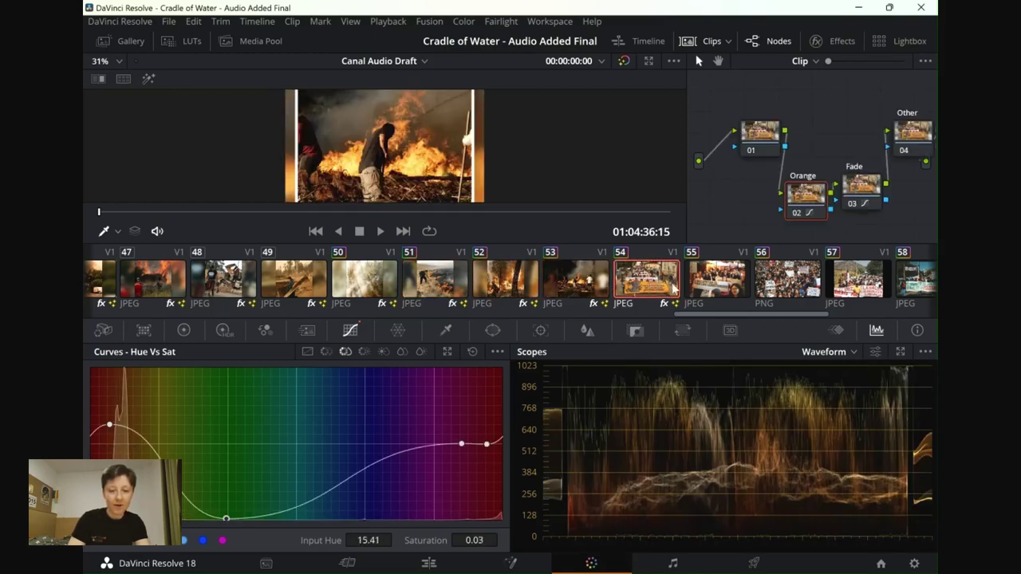
left_click(712, 286)
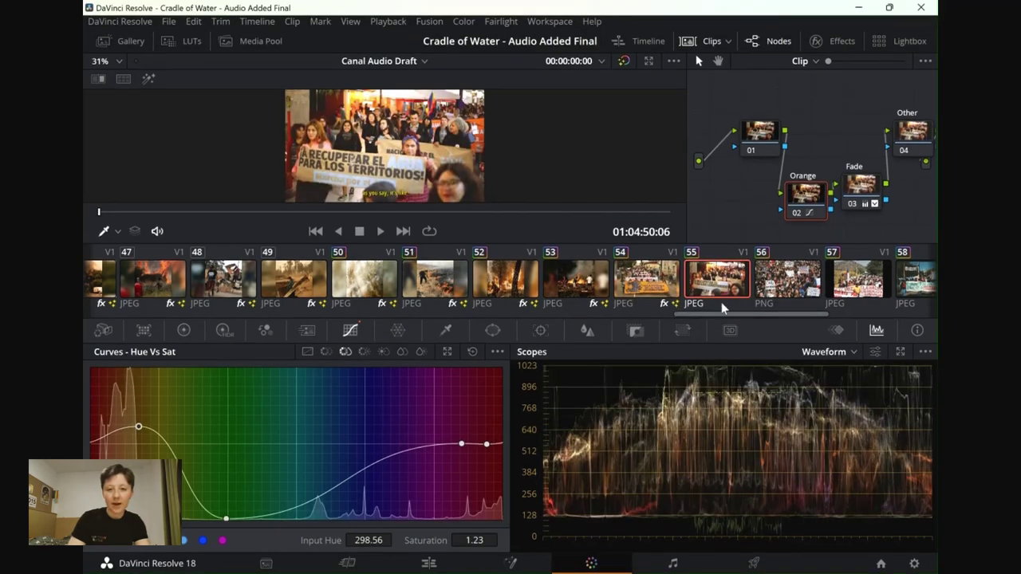
left_click(778, 279)
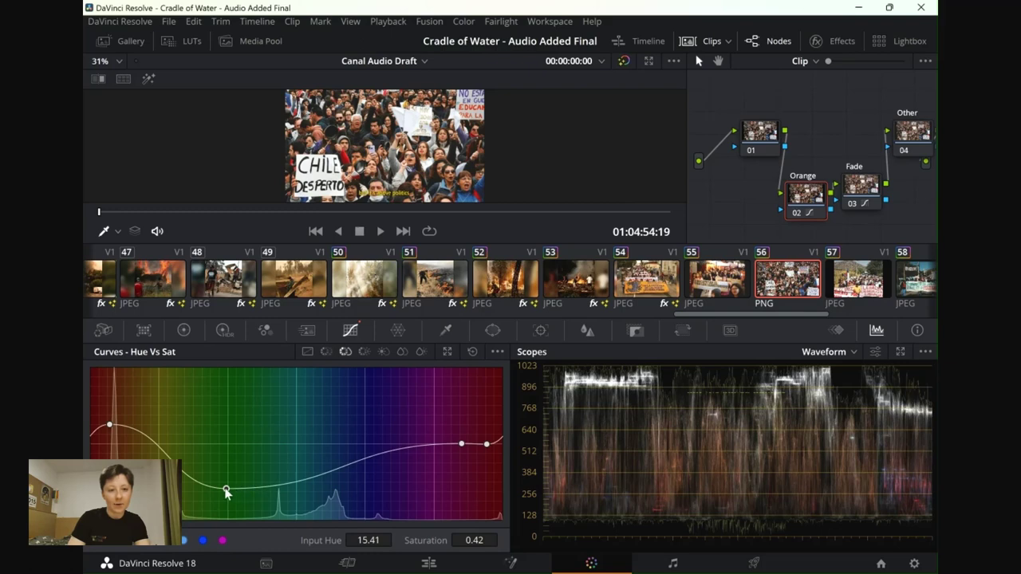
mouse_move(228, 495)
left_mouse_down()
mouse_move(227, 528)
mouse_move(226, 485)
left_mouse_up()
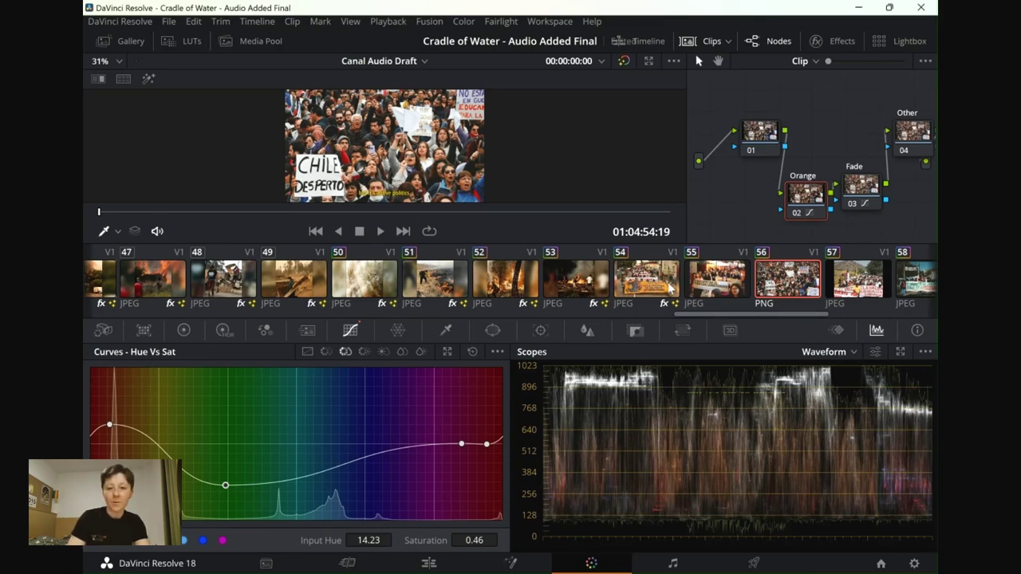
Step: Review the following protest clips 60, 61 and 62
scroll(670, 289, "down", 5)
scroll(510, 279, "down", 2)
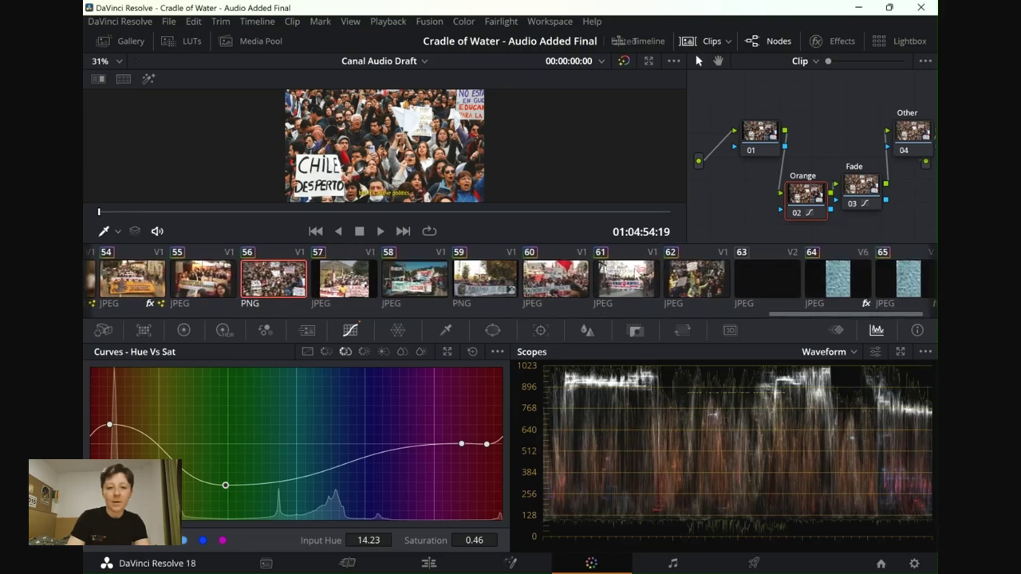
left_click(568, 282)
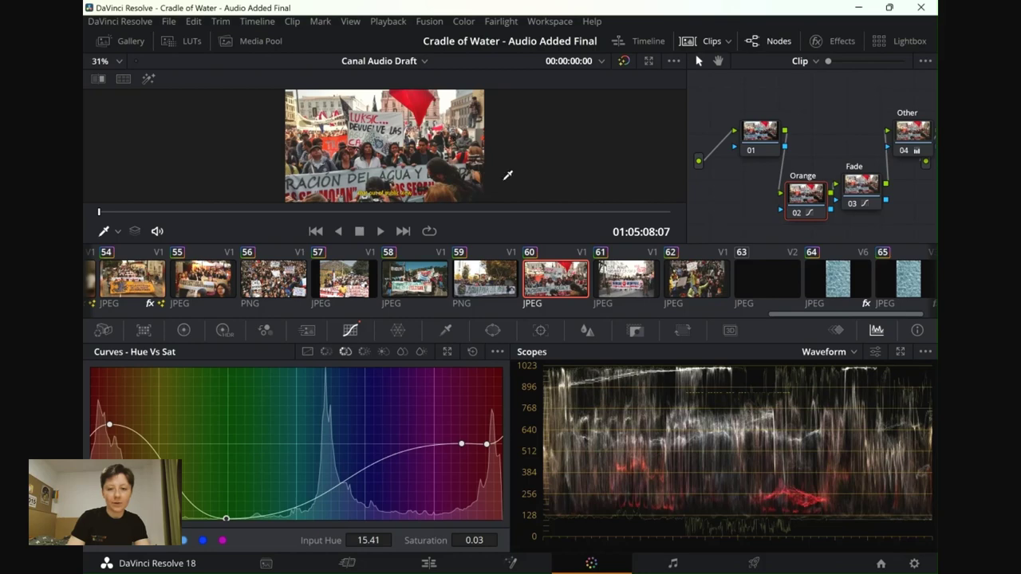
left_click(647, 275)
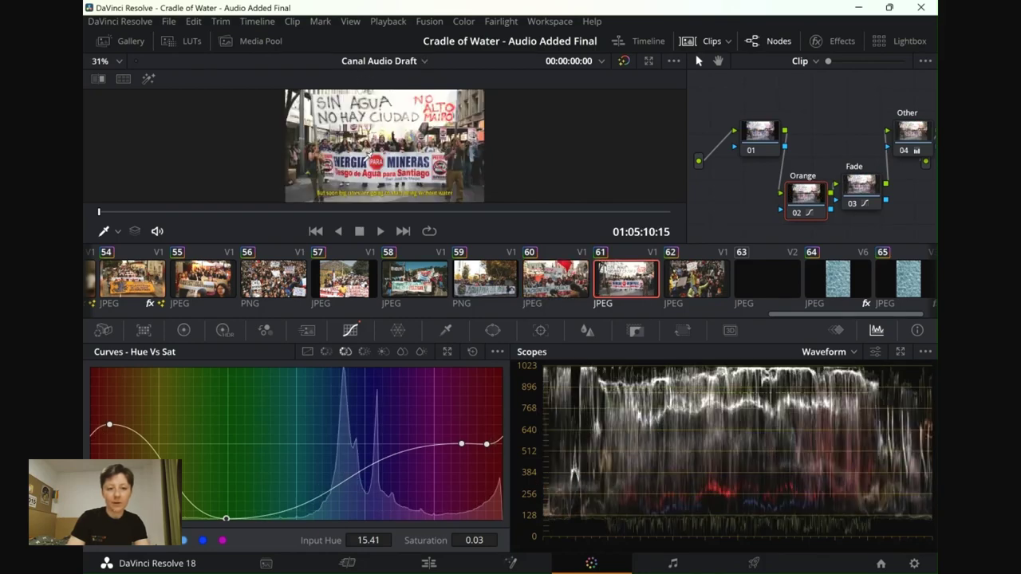
left_click(694, 285)
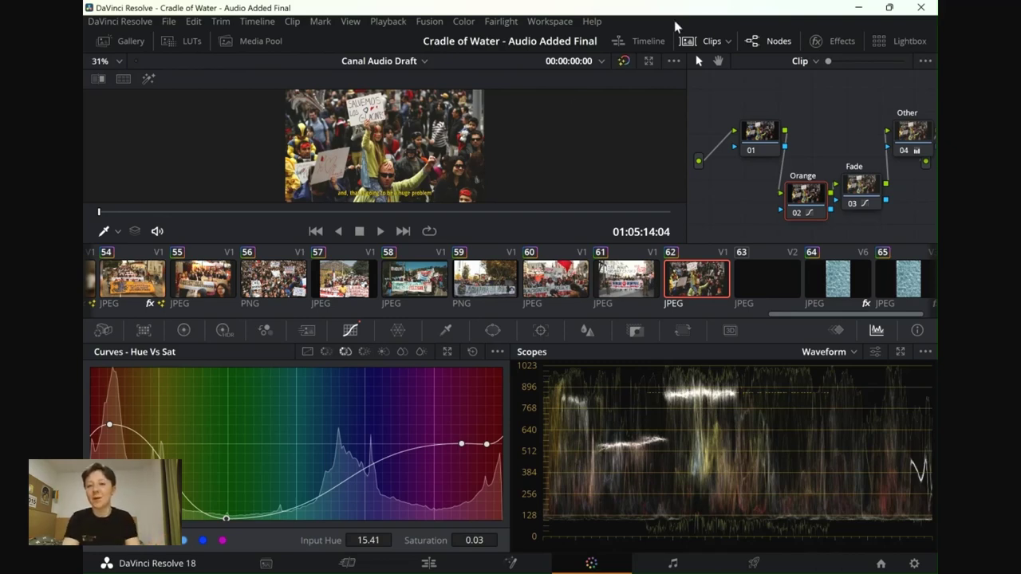
Step: Inspect the protest clip's 04 Other and 03 Fade nodes, then load clips 63 and 64
left_click(904, 152)
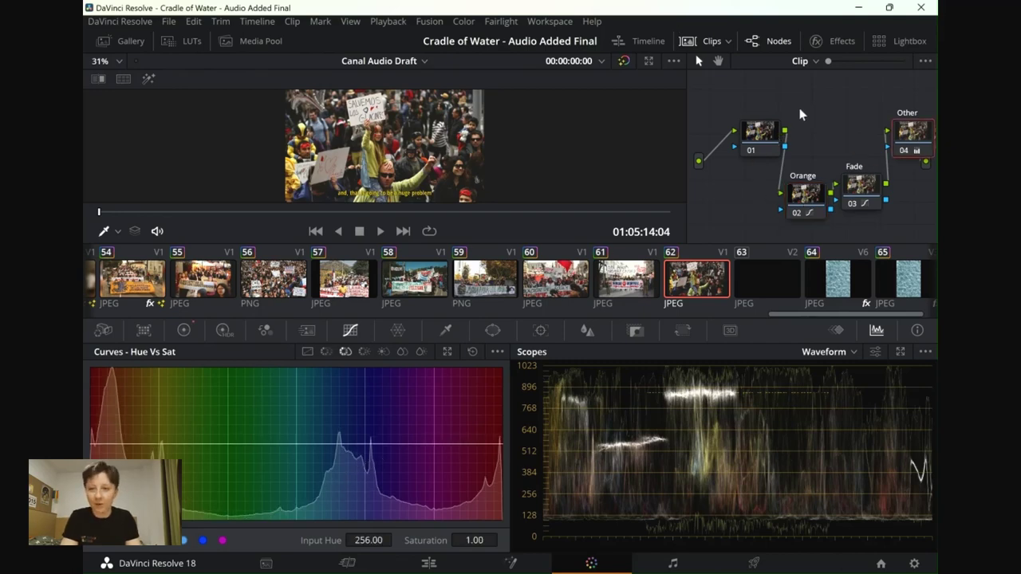
left_click(856, 192)
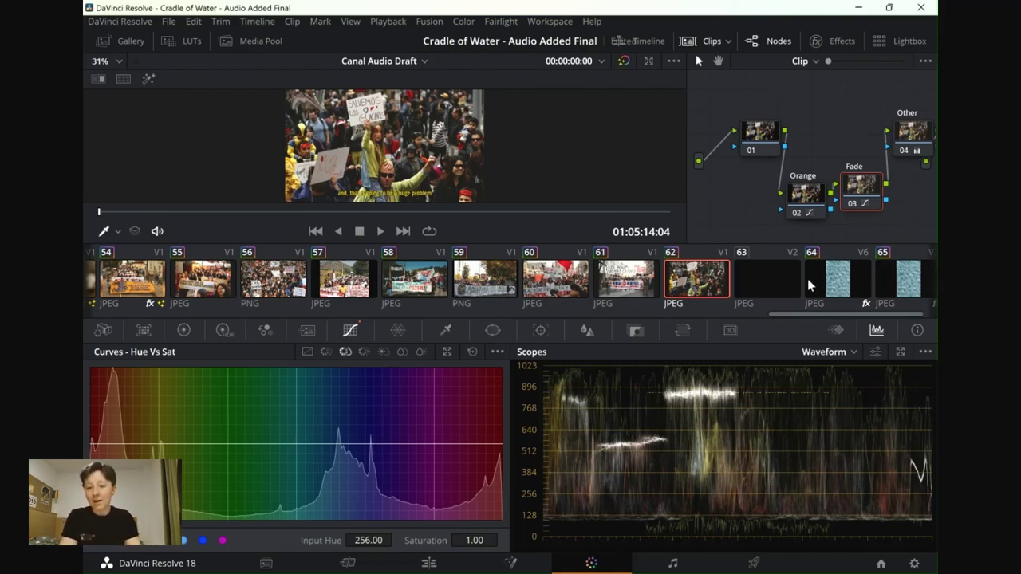
left_click(769, 285)
left_click(826, 286)
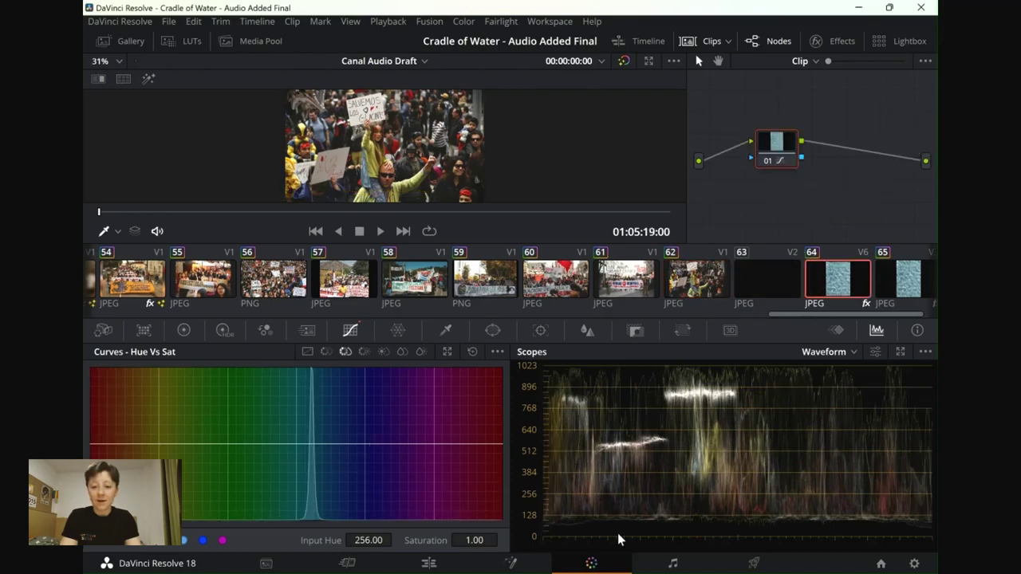